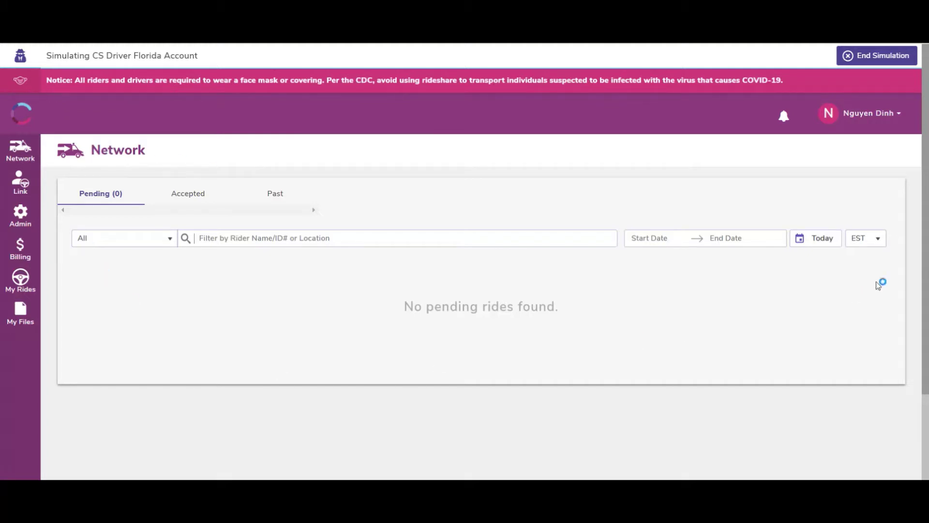
Show the Accepted rides for 12/17/2020: five rides, one with a driver assigned
{"action": "left_click", "coordinate": [197, 201]}
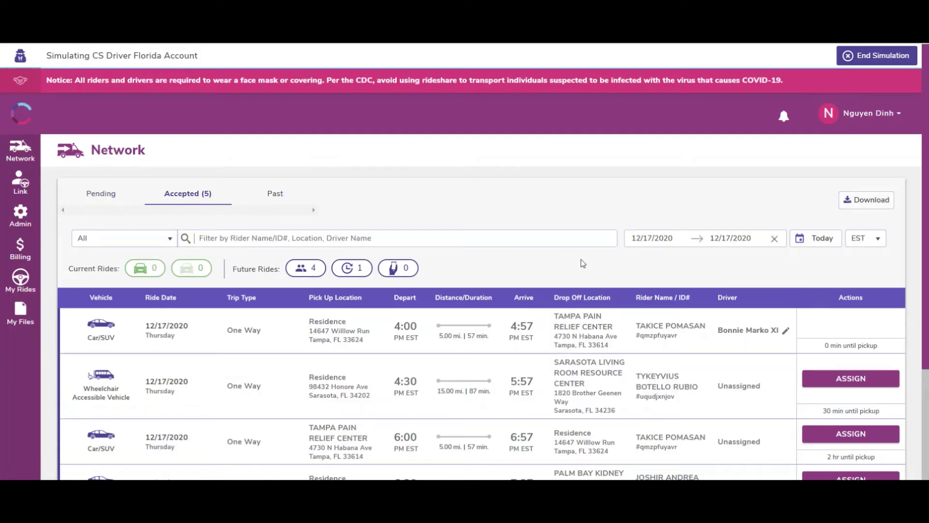
{"action": "scroll", "coordinate": [598, 309], "scroll_direction": "down", "scroll_amount": 3}
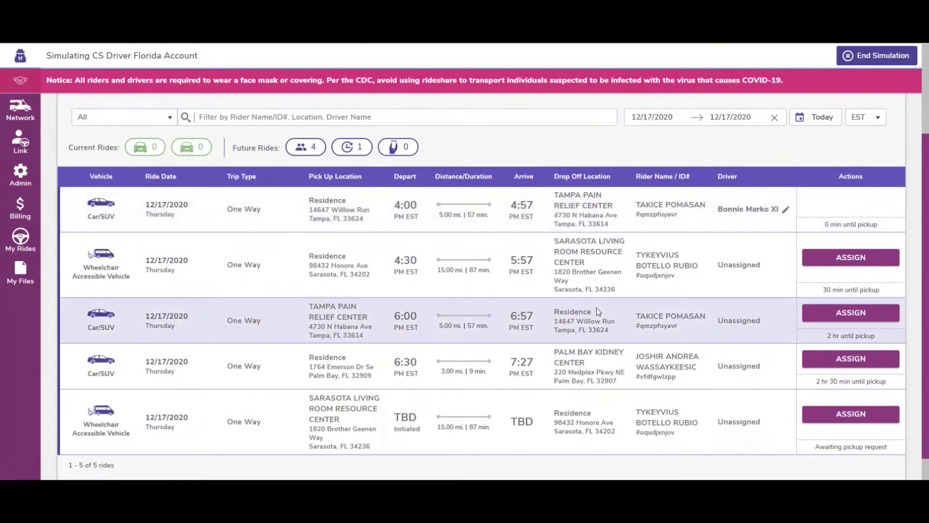
{"action": "scroll", "coordinate": [604, 362], "scroll_direction": "up", "scroll_amount": 3}
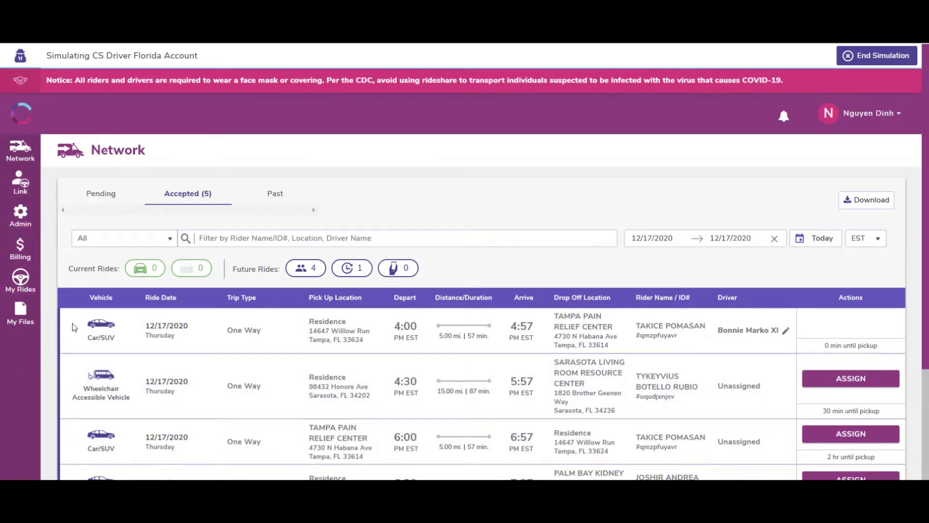
Open the Administration Portal, make the four-user list editable, and check the first user's details
{"action": "left_click", "coordinate": [14, 220]}
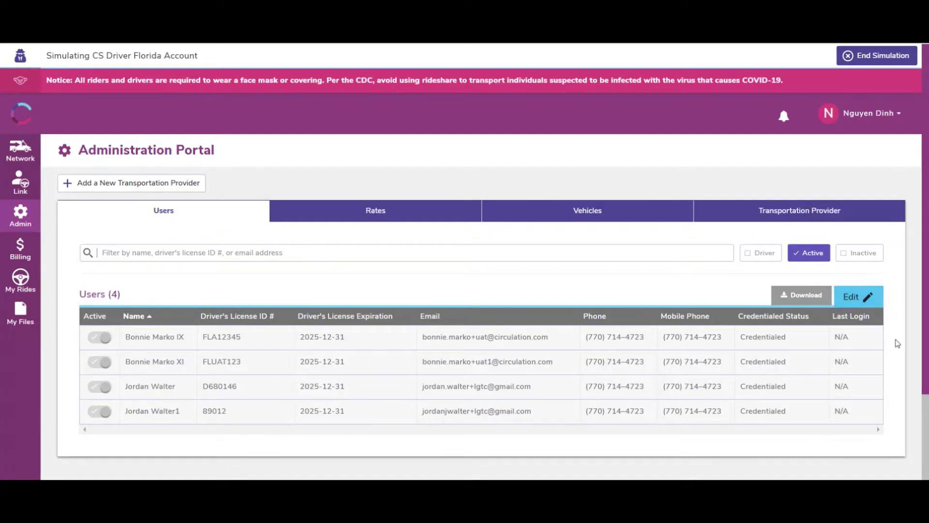
{"action": "left_click", "coordinate": [866, 303]}
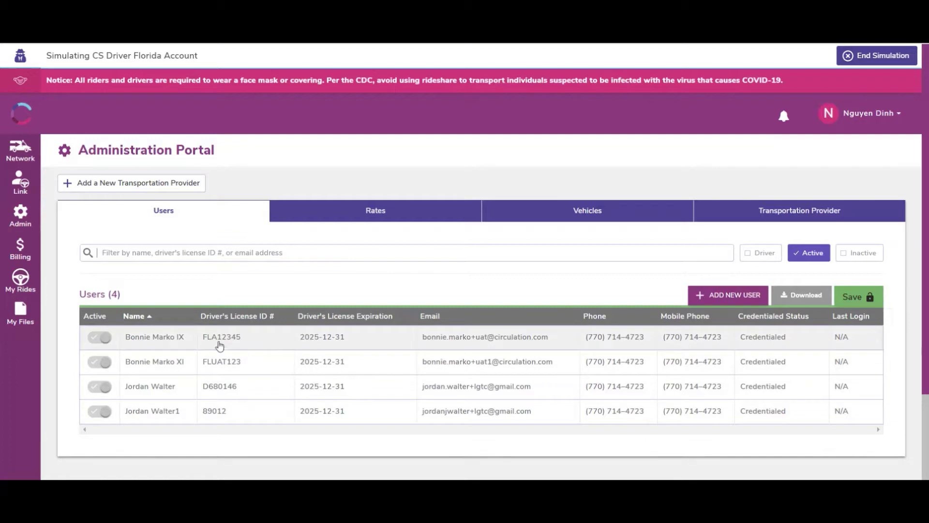
{"action": "left_click", "coordinate": [187, 341]}
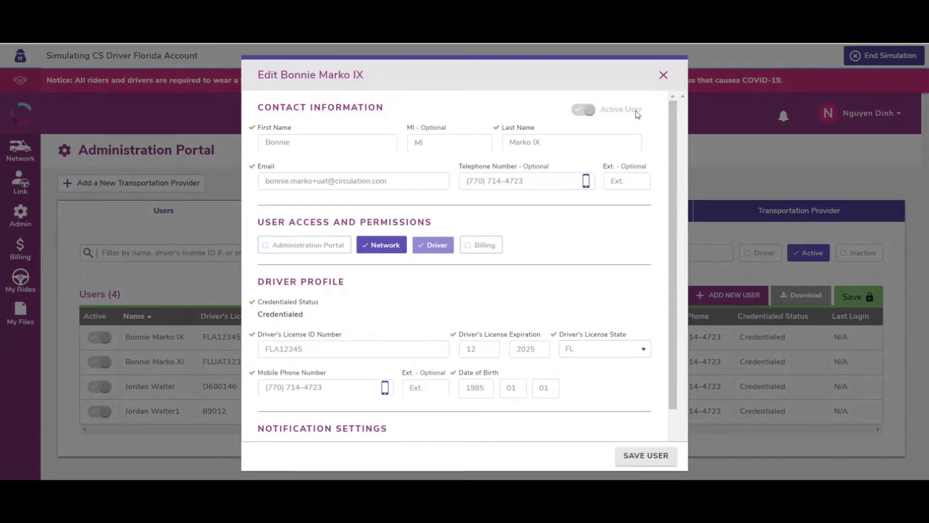
{"action": "left_click", "coordinate": [664, 75]}
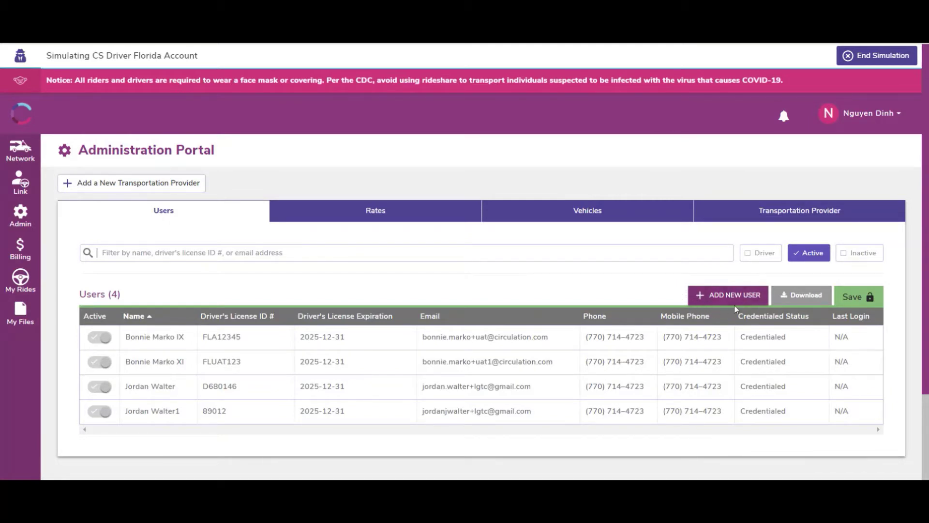
{"action": "left_click", "coordinate": [729, 289]}
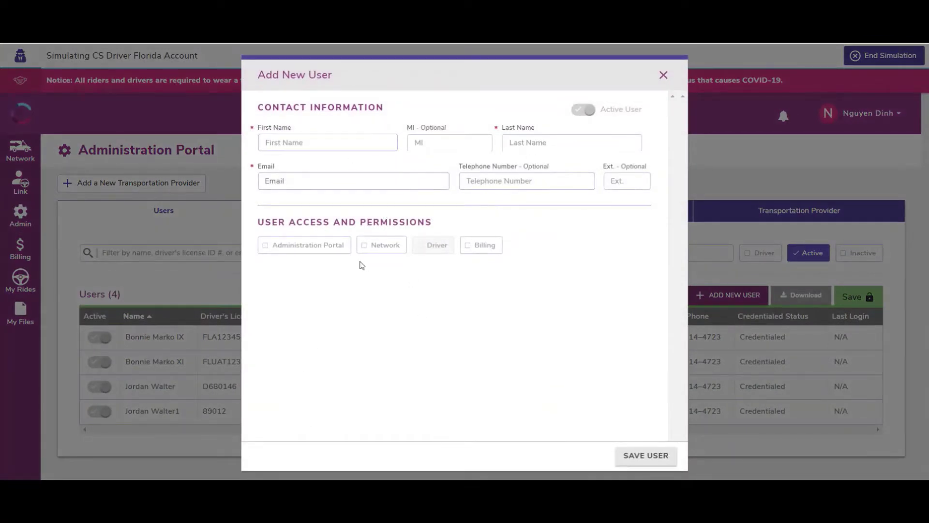
{"action": "left_click", "coordinate": [315, 252]}
{"action": "left_click", "coordinate": [386, 251]}
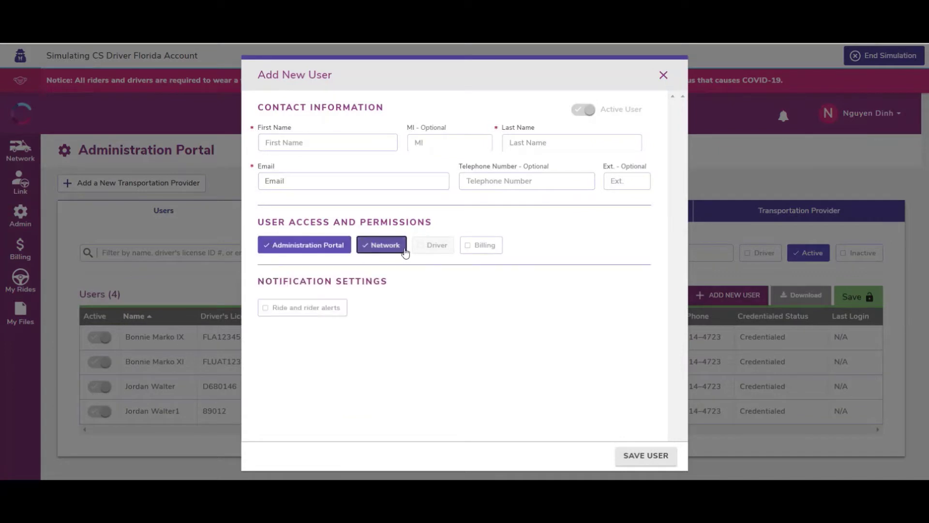
{"action": "left_click", "coordinate": [481, 246]}
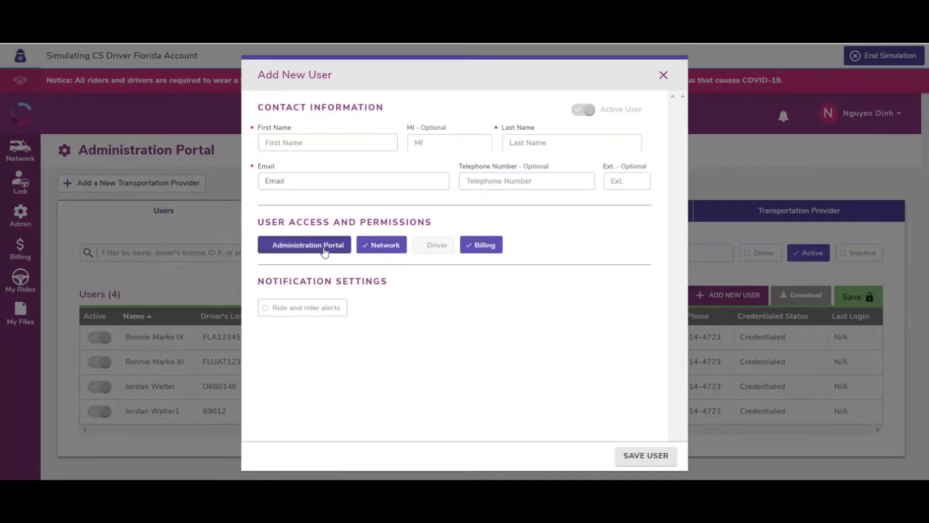
{"action": "left_click", "coordinate": [324, 252]}
{"action": "left_click", "coordinate": [375, 248]}
{"action": "left_click", "coordinate": [489, 246]}
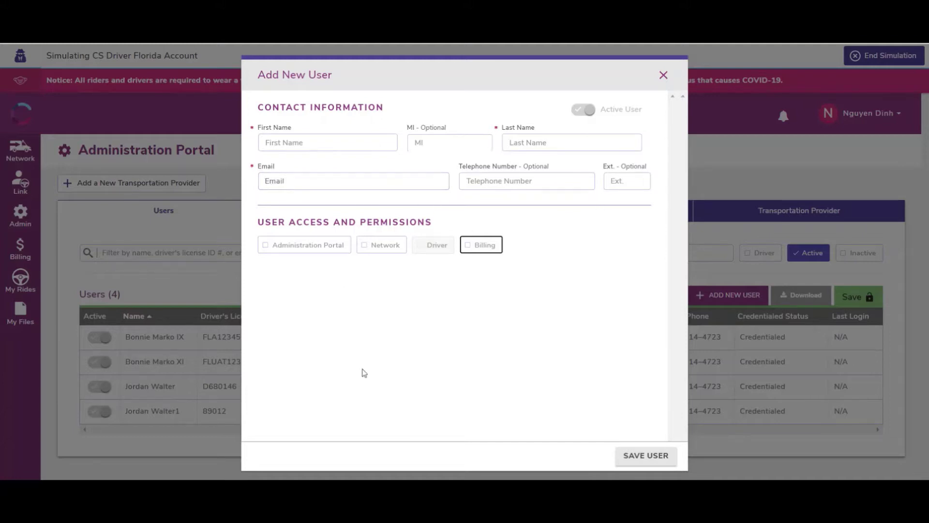
{"action": "left_click", "coordinate": [663, 76]}
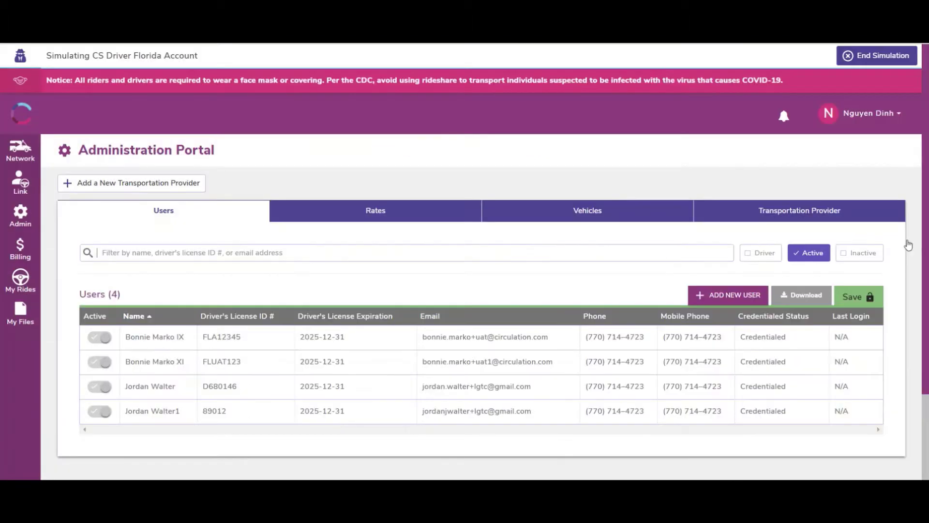
Check the provider's rate card, then its vehicles: a Jeep Grand Cherokee and a Toyota Camry
{"action": "left_click", "coordinate": [441, 222]}
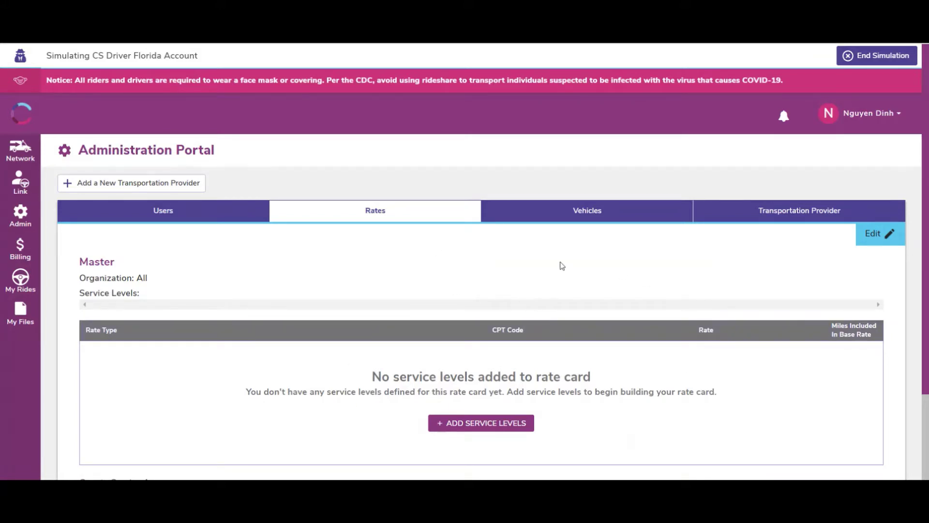
{"action": "left_click", "coordinate": [598, 221]}
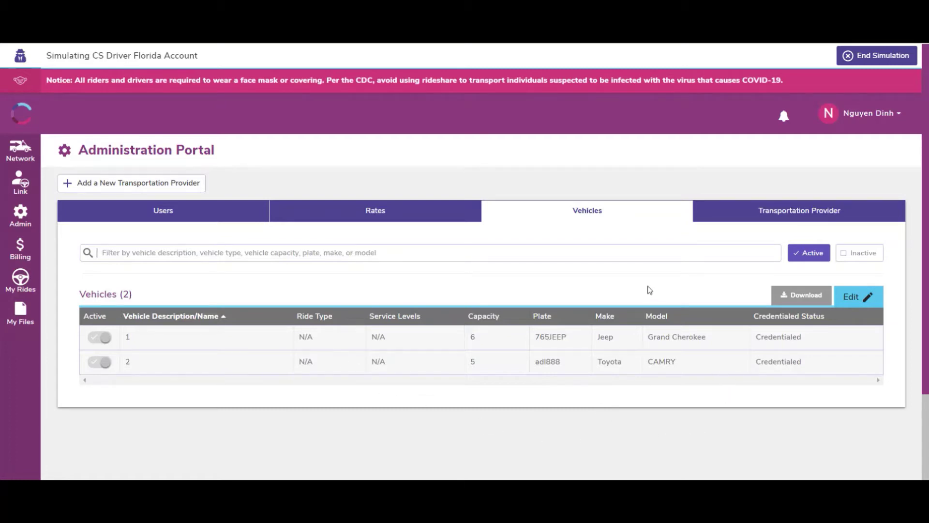
Review the CS Driver Florida Transportation Provider settings, including credentialed status and 12-hour time
{"action": "left_click", "coordinate": [747, 219]}
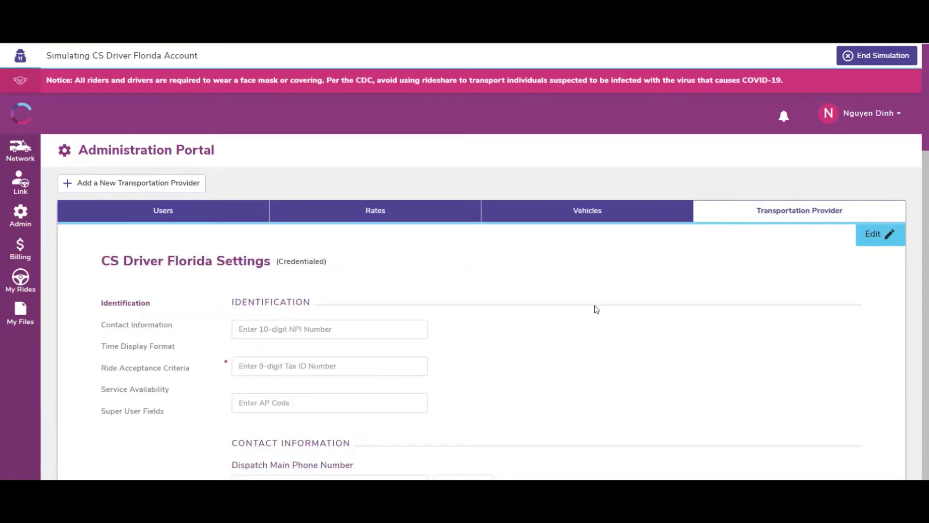
{"action": "scroll", "coordinate": [501, 343], "scroll_direction": "down", "scroll_amount": 4}
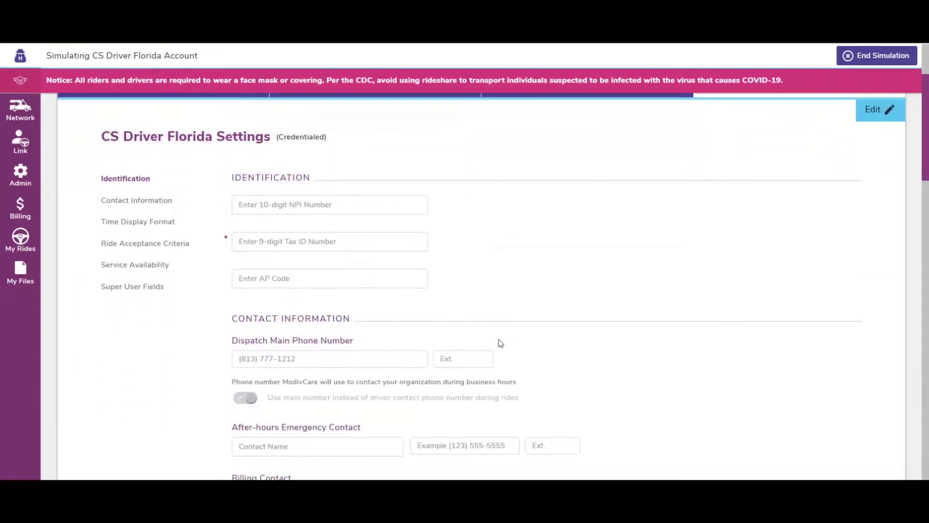
{"action": "scroll", "coordinate": [492, 367], "scroll_direction": "down", "scroll_amount": 3}
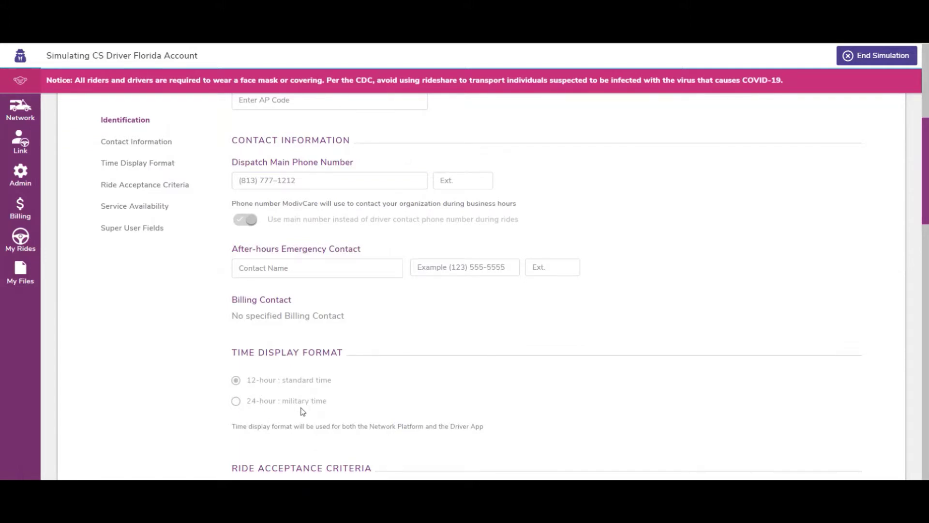
{"action": "scroll", "coordinate": [381, 353], "scroll_direction": "up", "scroll_amount": 5}
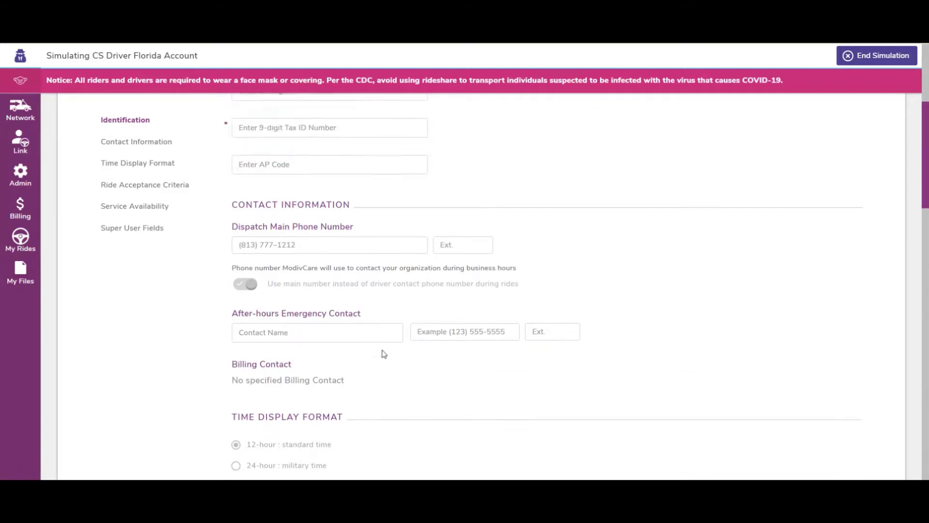
{"action": "scroll", "coordinate": [290, 304], "scroll_direction": "up", "scroll_amount": 2}
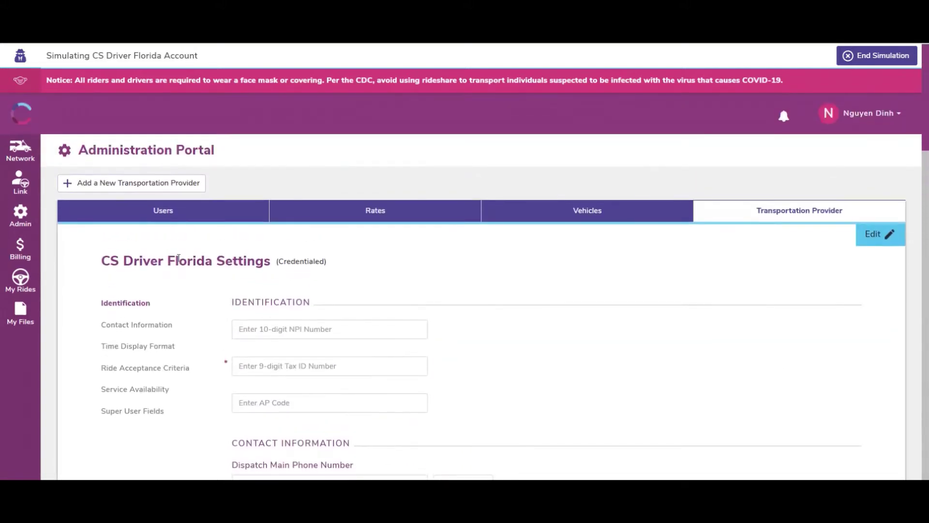
{"action": "left_click", "coordinate": [15, 150]}
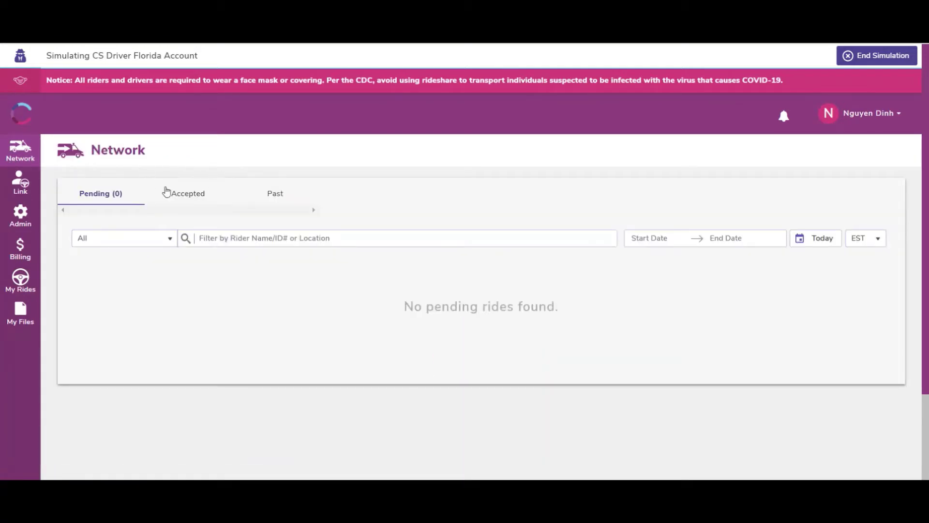
{"action": "left_click", "coordinate": [212, 198]}
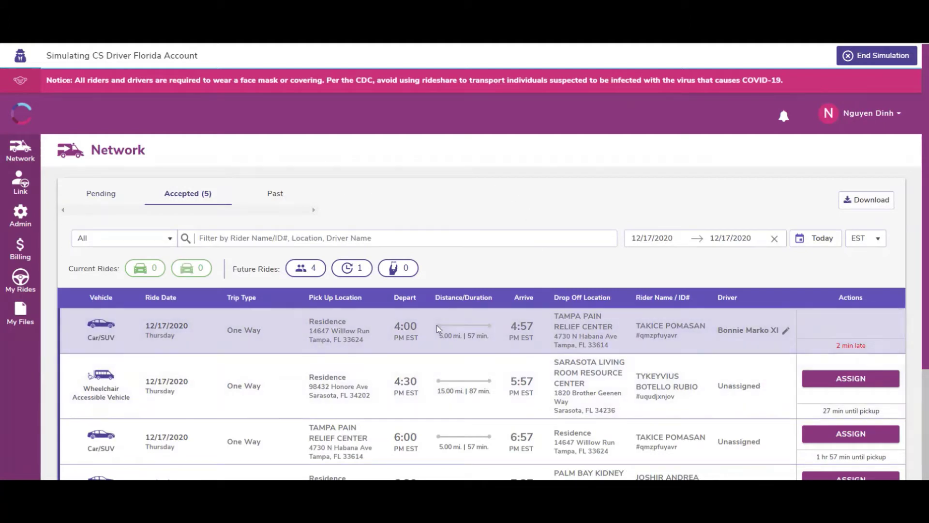
{"action": "scroll", "coordinate": [479, 443], "scroll_direction": "down", "scroll_amount": 1}
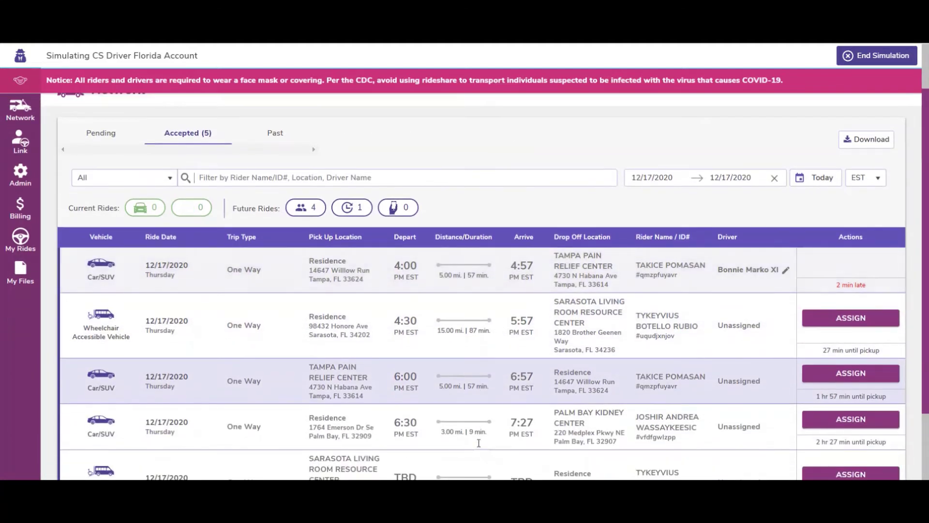
{"action": "scroll", "coordinate": [478, 442], "scroll_direction": "down", "scroll_amount": 1}
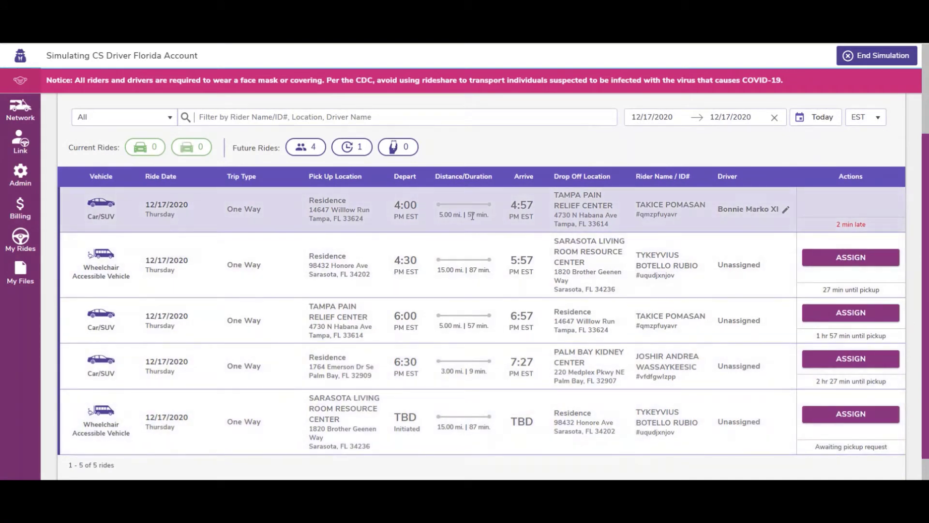
{"action": "scroll", "coordinate": [475, 221], "scroll_direction": "up", "scroll_amount": 2}
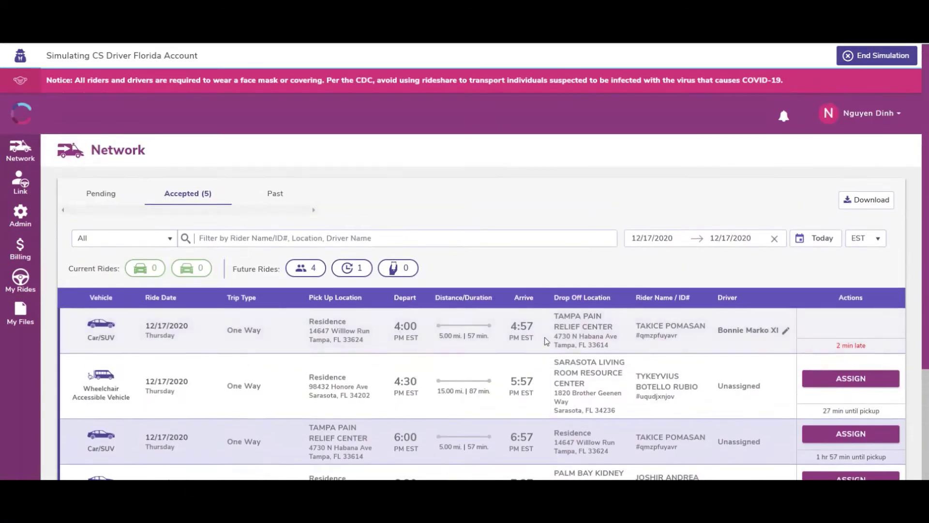
{"action": "left_click", "coordinate": [171, 239]}
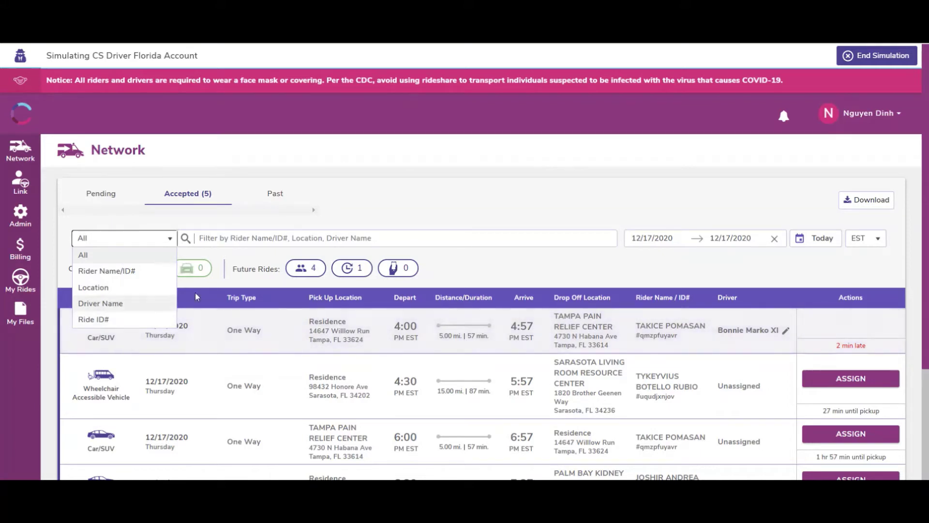
{"action": "left_click", "coordinate": [619, 258]}
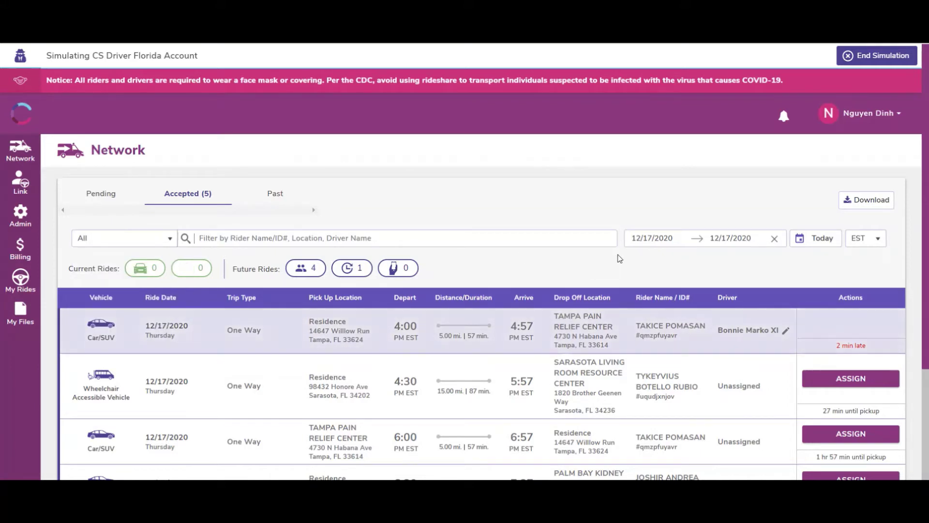
{"action": "left_click", "coordinate": [658, 239]}
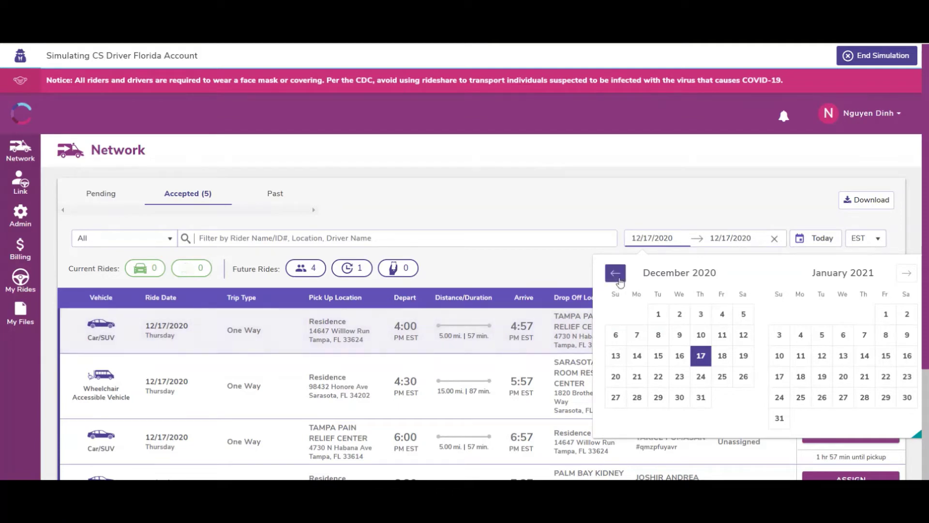
{"action": "left_click", "coordinate": [620, 279]}
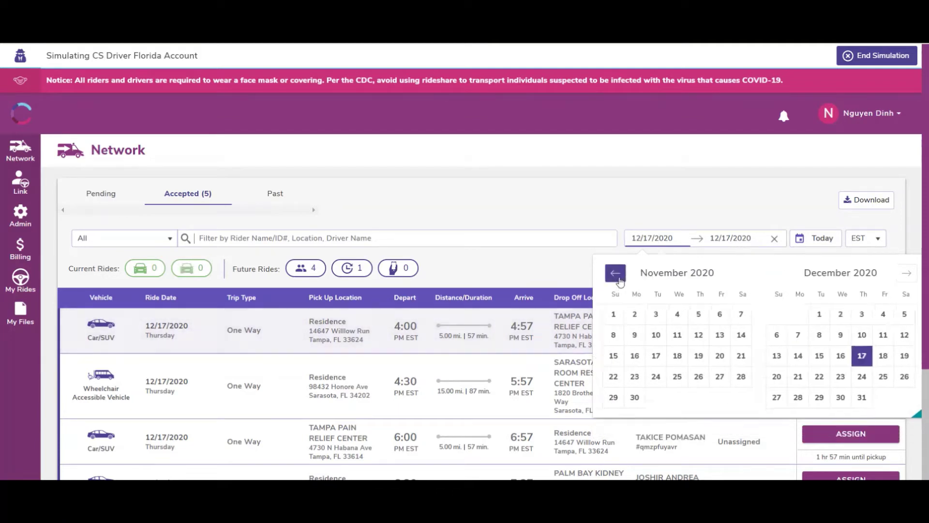
{"action": "left_click", "coordinate": [660, 316]}
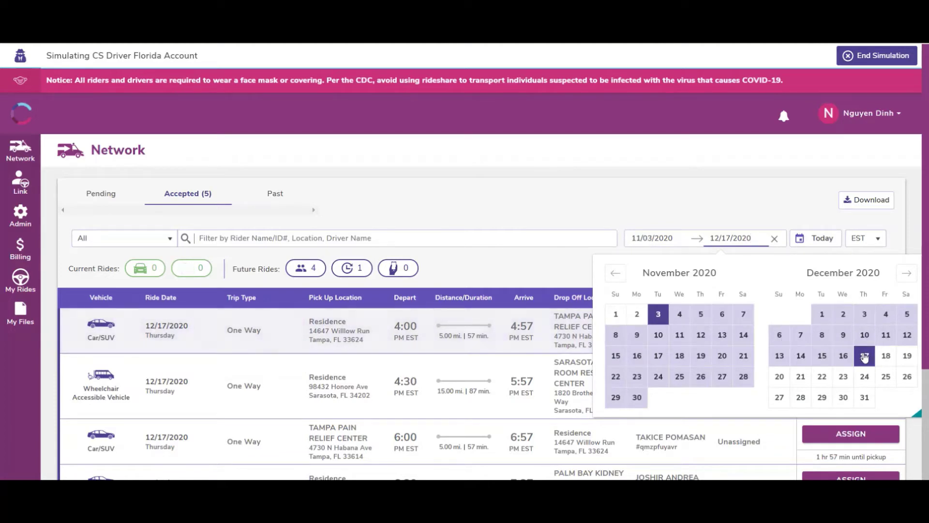
{"action": "left_click", "coordinate": [864, 357]}
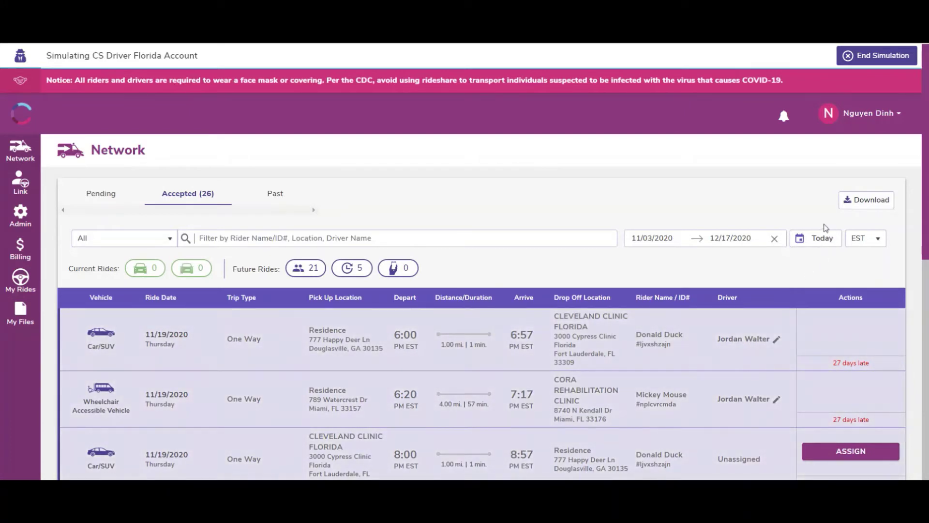
{"action": "left_click", "coordinate": [817, 239]}
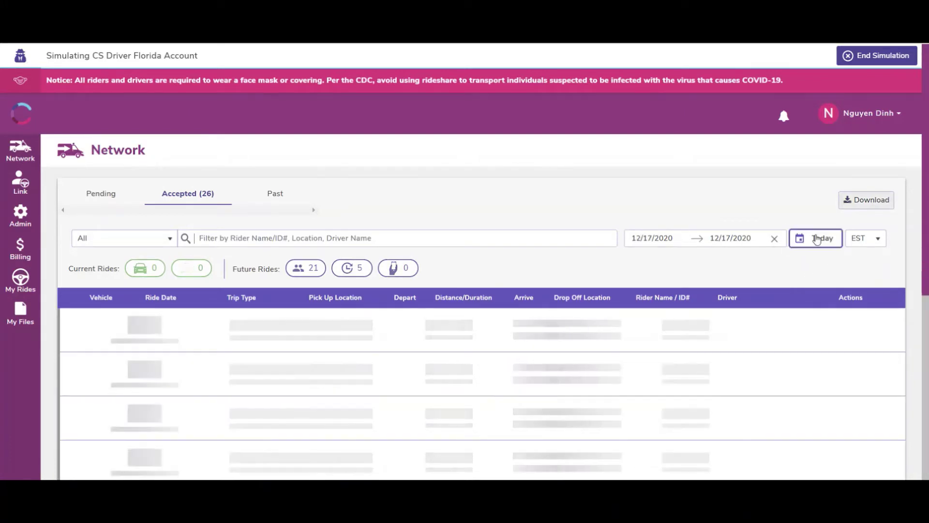
{"action": "scroll", "coordinate": [610, 300], "scroll_direction": "down", "scroll_amount": 5}
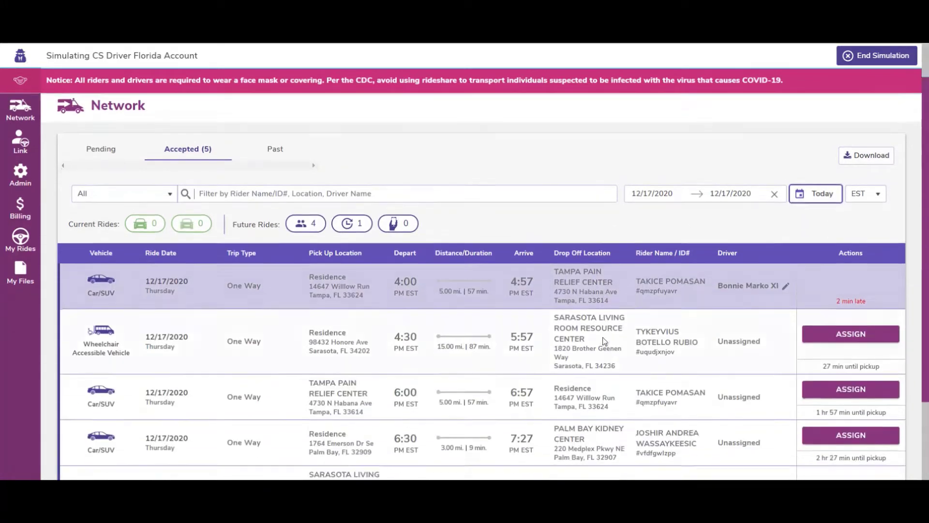
{"action": "scroll", "coordinate": [603, 337], "scroll_direction": "up", "scroll_amount": 5}
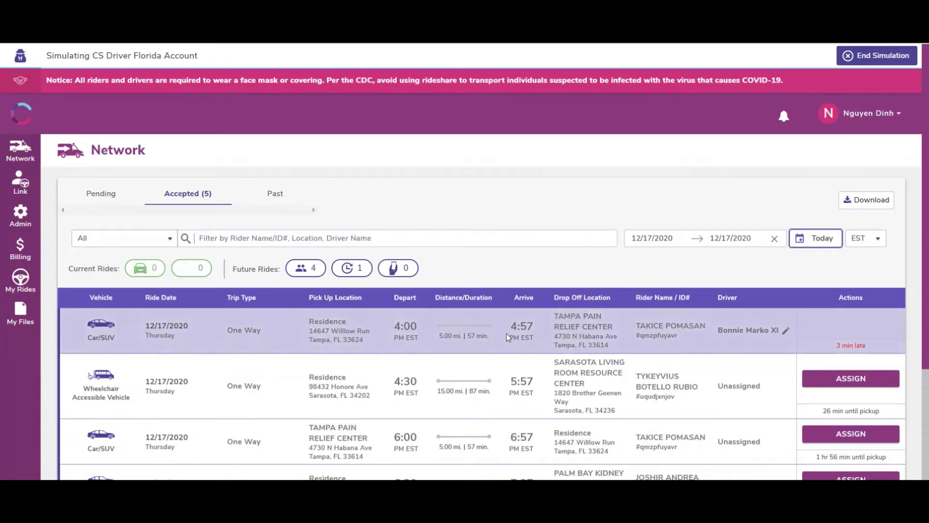
{"action": "scroll", "coordinate": [507, 337], "scroll_direction": "down", "scroll_amount": 1}
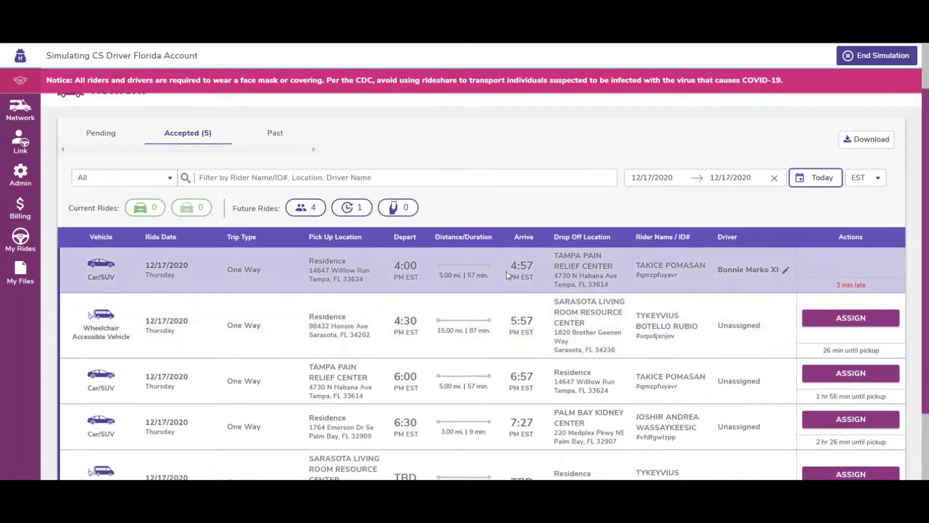
Expand the 4:00 PM Willow Run to Tampa ride's details and highlight its Ride ID number
{"action": "left_click", "coordinate": [414, 267]}
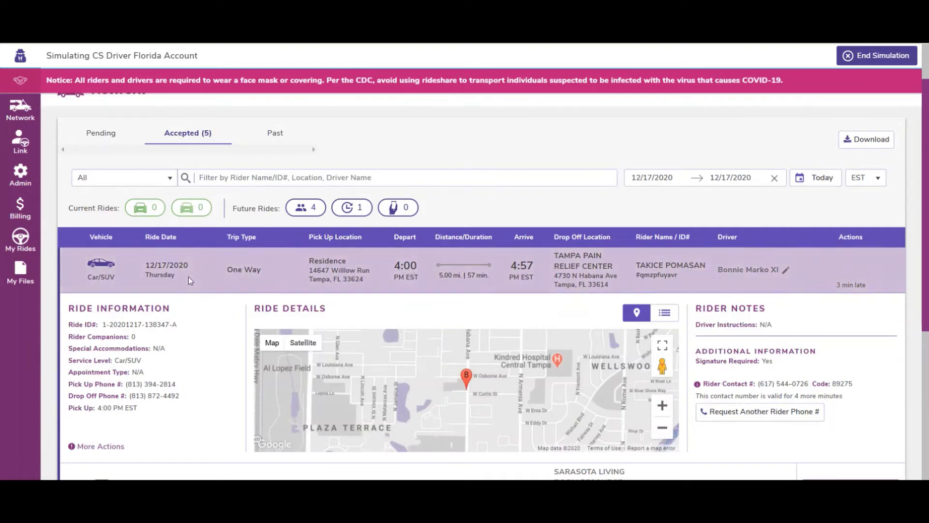
{"action": "scroll", "coordinate": [198, 380], "scroll_direction": "down", "scroll_amount": 1}
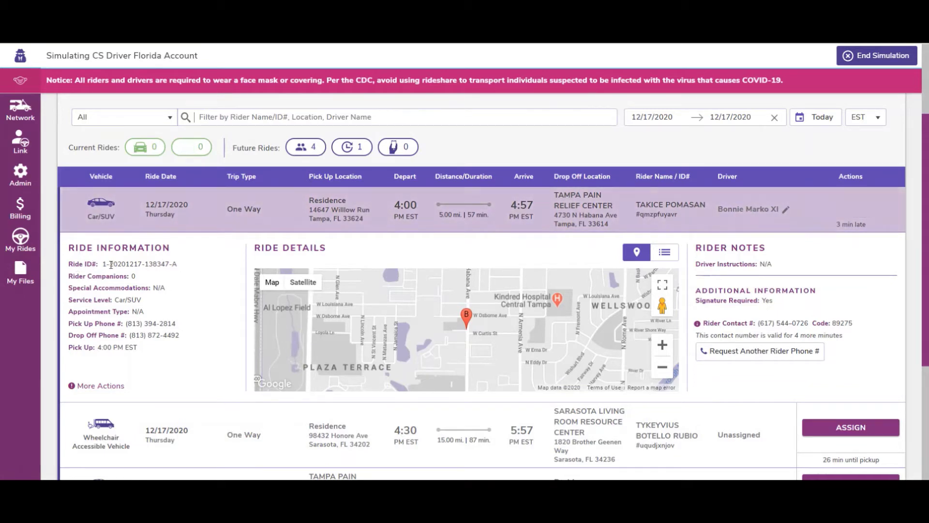
{"action": "left_click_drag", "start_coordinate": [188, 267], "coordinate": [69, 264]}
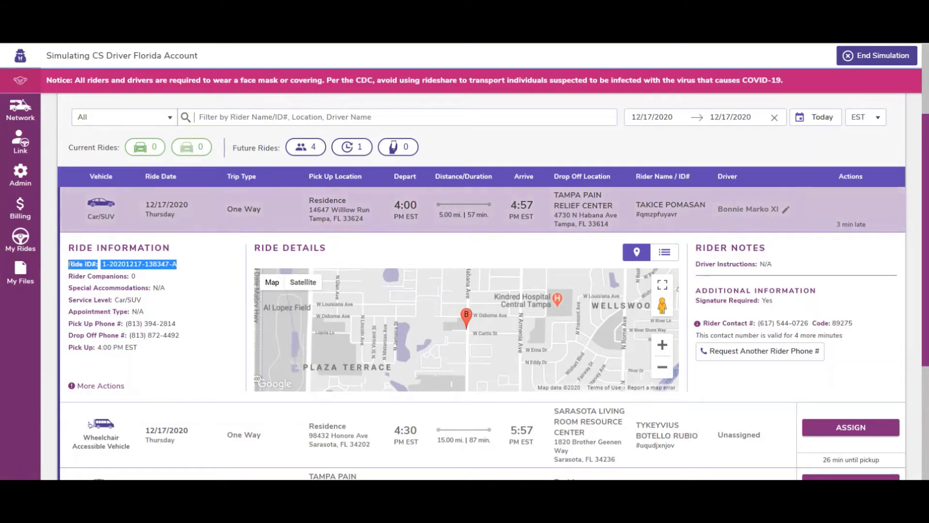
{"action": "left_click", "coordinate": [84, 279]}
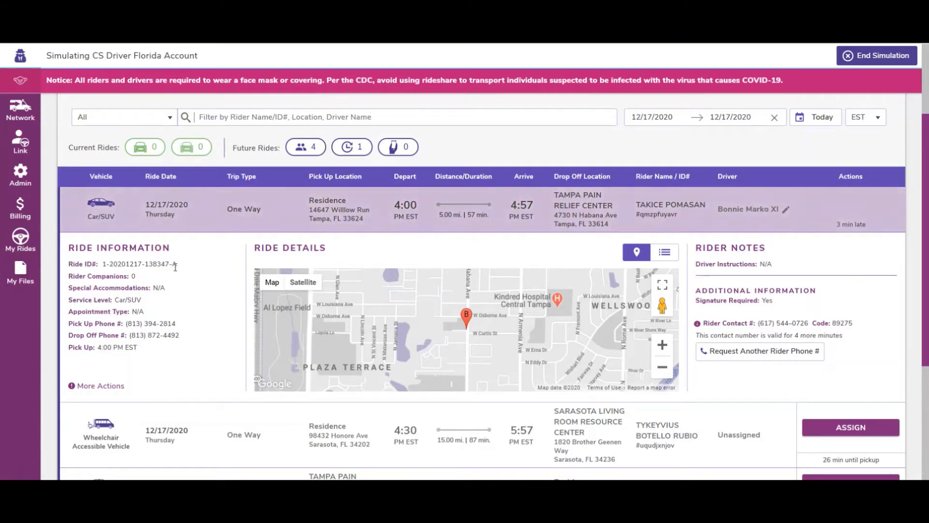
{"action": "left_click_drag", "start_coordinate": [180, 265], "coordinate": [170, 262]}
{"action": "left_click", "coordinate": [182, 267]}
Switch the Tampa ride's details from the map to its empty event list
{"action": "left_click", "coordinate": [669, 258]}
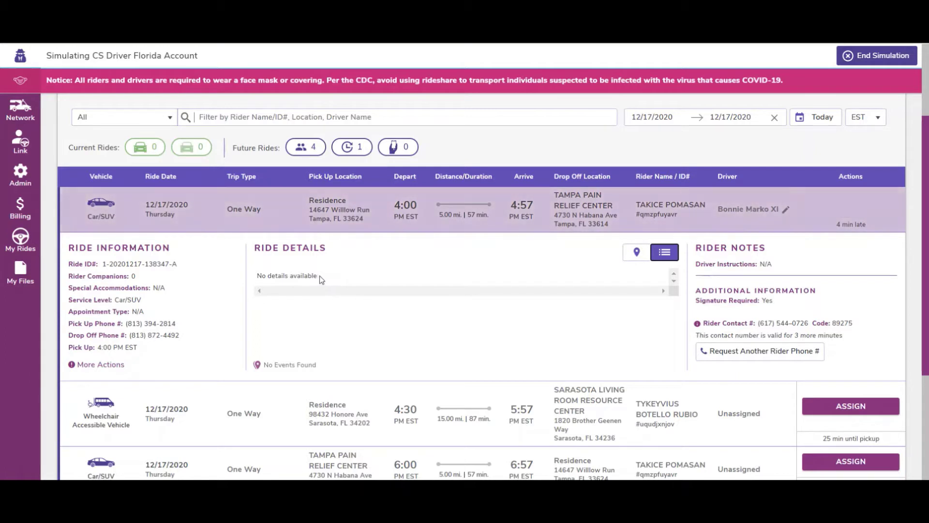
{"action": "mouse_move", "coordinate": [320, 277]}
{"action": "left_mouse_down"}
{"action": "mouse_move", "coordinate": [258, 277]}
{"action": "mouse_move", "coordinate": [321, 275]}
{"action": "left_mouse_up"}
{"action": "left_click", "coordinate": [259, 277]}
{"action": "left_click", "coordinate": [334, 281]}
{"action": "left_click_drag", "start_coordinate": [702, 264], "coordinate": [760, 270]}
{"action": "left_click", "coordinate": [762, 266]}
Expand the 4:30 PM Sarasota wheelchair ride to show its route map and instructions
{"action": "scroll", "coordinate": [763, 311], "scroll_direction": "down", "scroll_amount": 2}
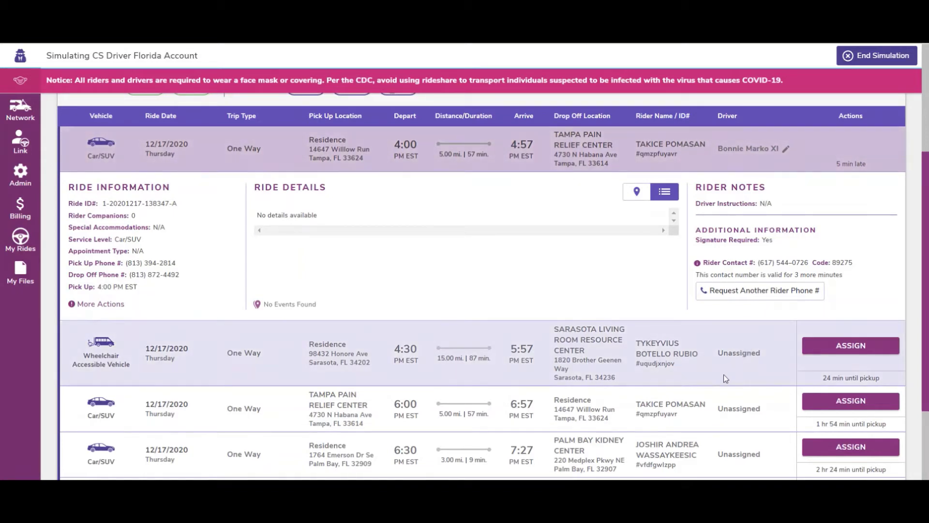
{"action": "left_click", "coordinate": [740, 345]}
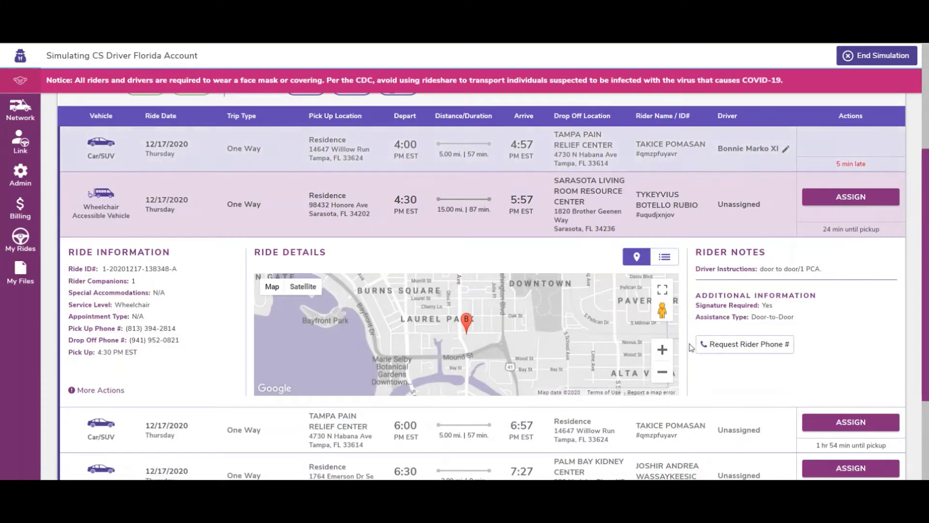
{"action": "scroll", "coordinate": [776, 358], "scroll_direction": "up", "scroll_amount": 1}
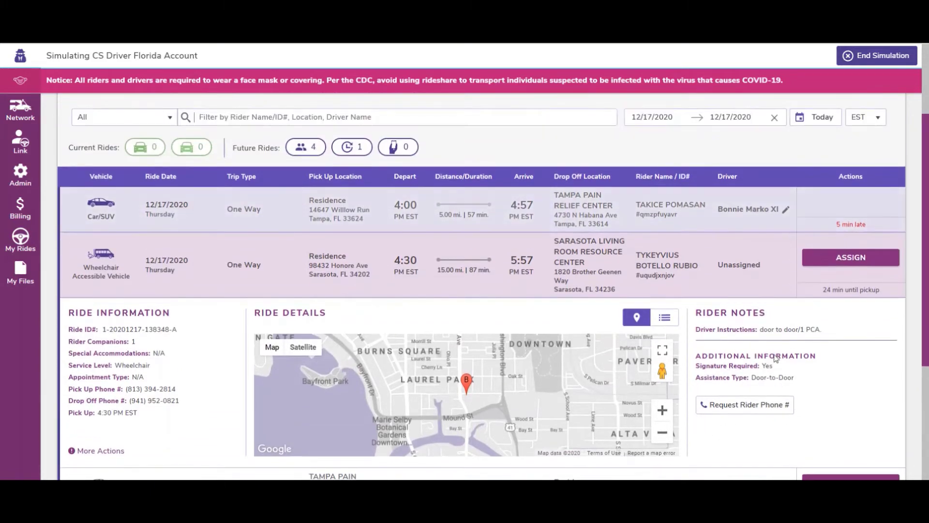
{"action": "scroll", "coordinate": [776, 359], "scroll_direction": "down", "scroll_amount": 1}
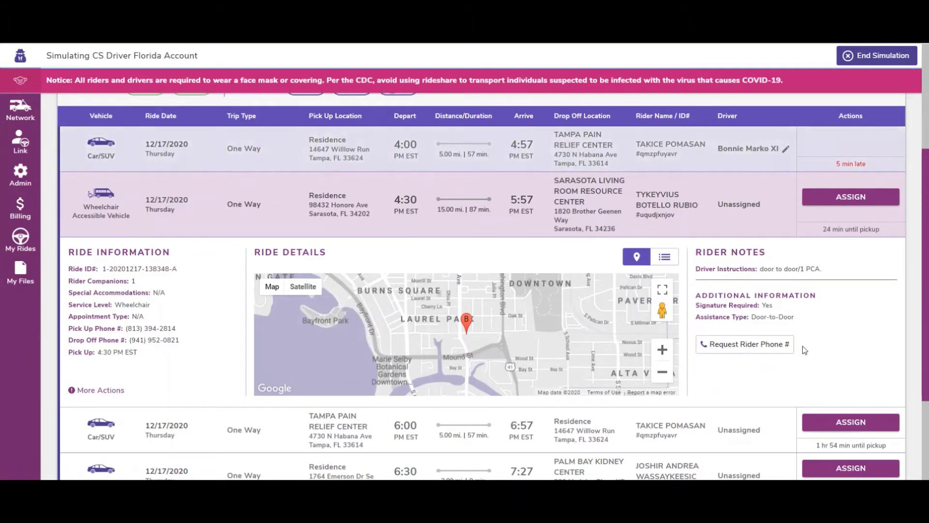
Request a temporary contact number for the wheelchair ride's rider, then begin assigning that ride
{"action": "left_click", "coordinate": [752, 345]}
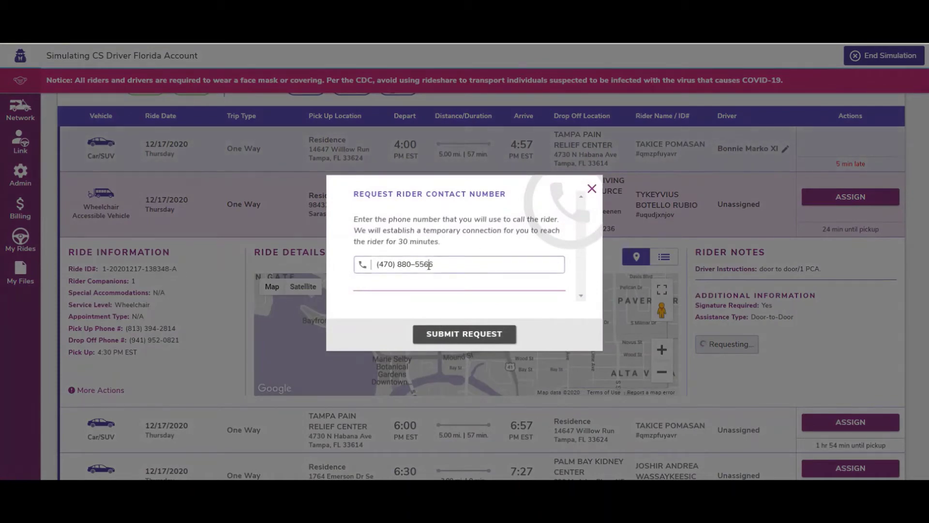
{"action": "left_click_drag", "start_coordinate": [450, 264], "coordinate": [372, 264]}
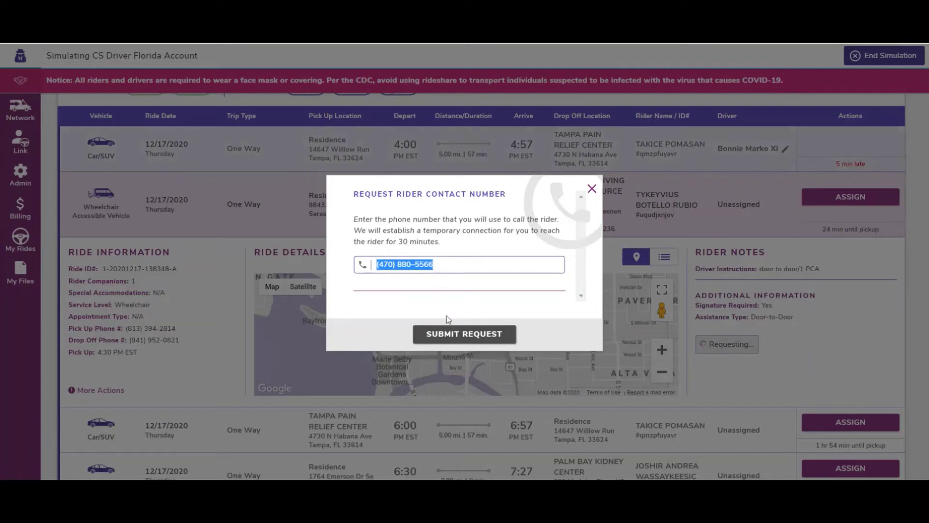
{"action": "left_click", "coordinate": [451, 334]}
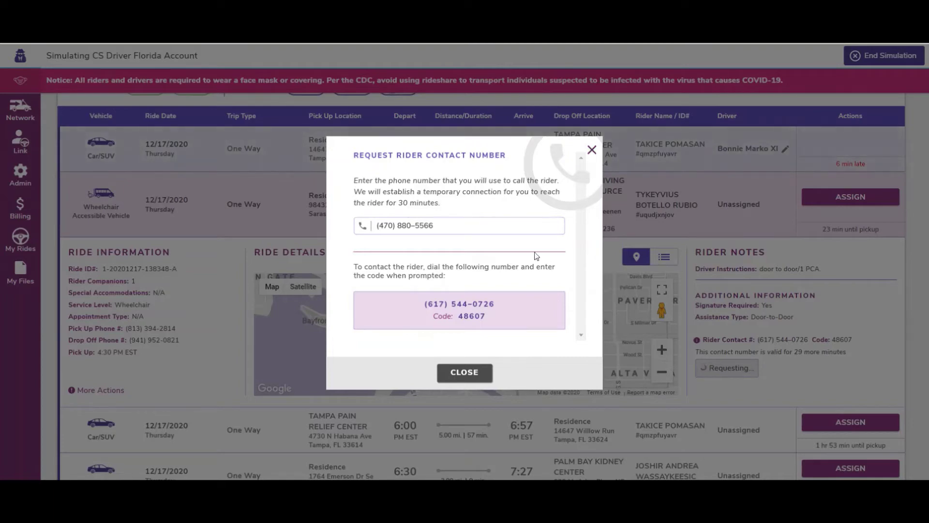
{"action": "left_click", "coordinate": [475, 376]}
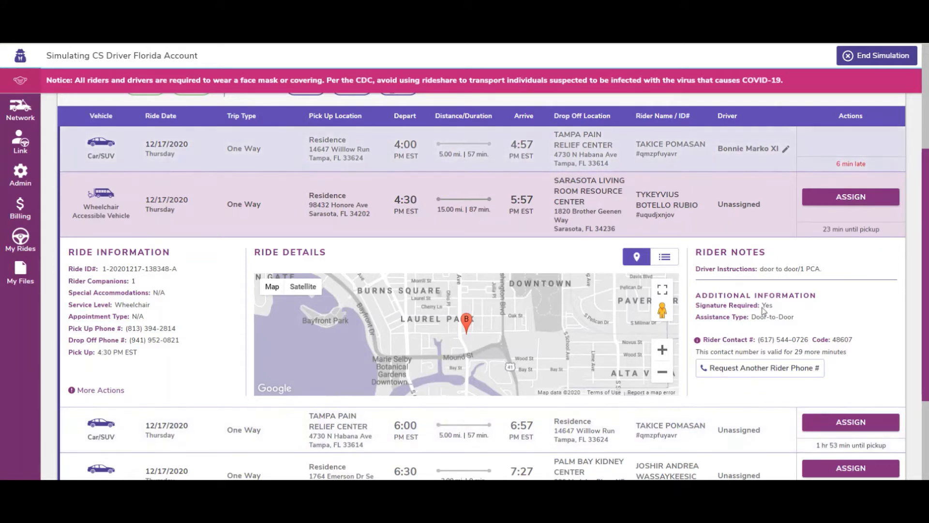
{"action": "left_click", "coordinate": [837, 198]}
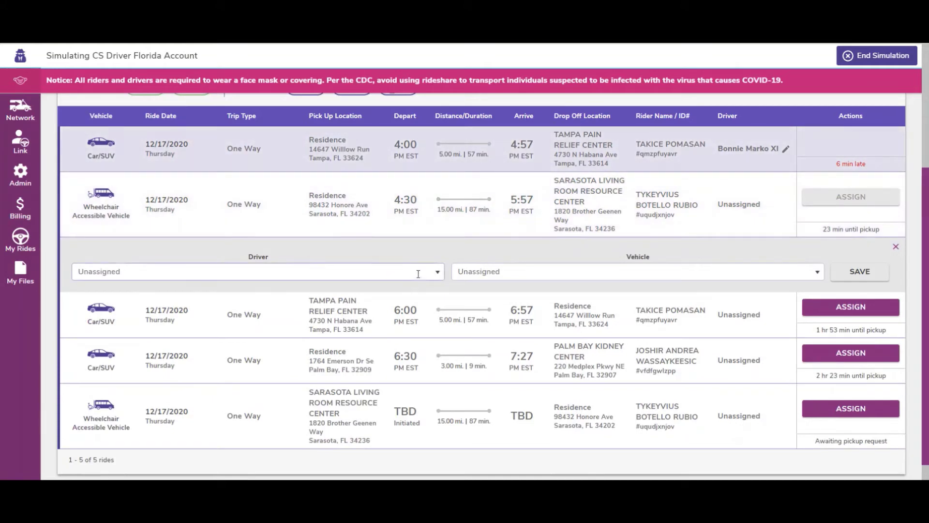
{"action": "left_click", "coordinate": [427, 271]}
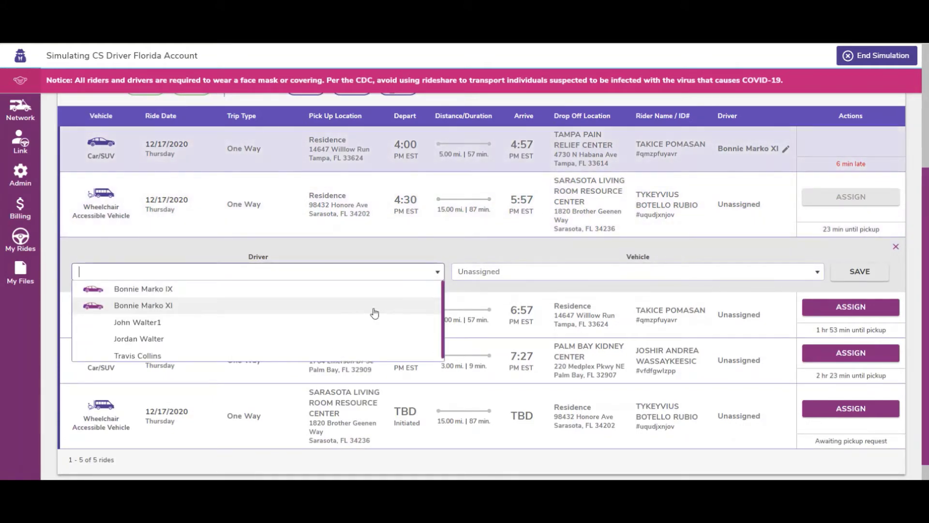
{"action": "left_click", "coordinate": [375, 310]}
{"action": "left_click", "coordinate": [768, 270]}
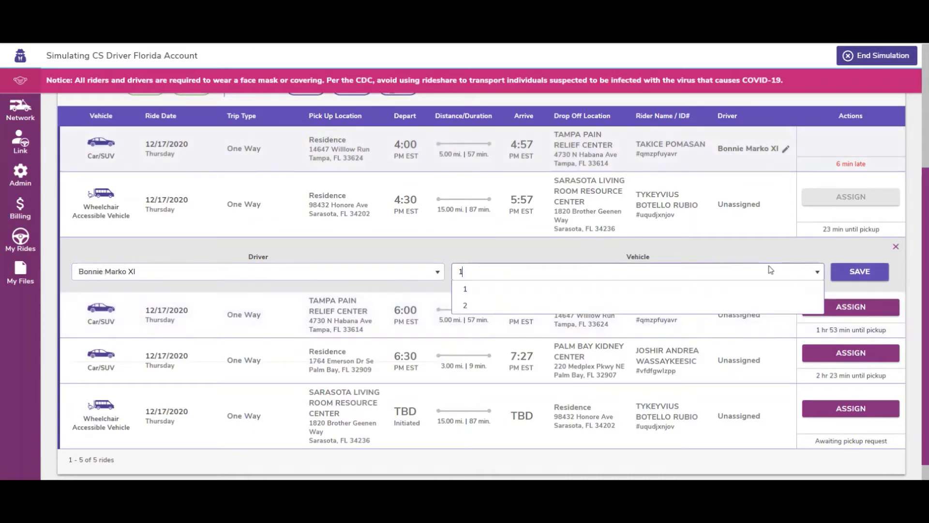
{"action": "left_click", "coordinate": [767, 292]}
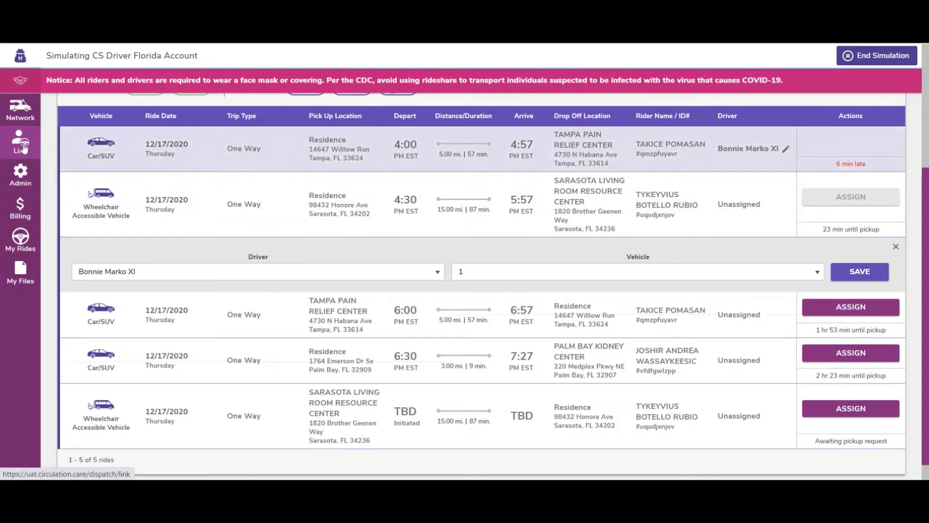
Open the Link page: three available drivers, no free vehicles, two driver–vehicle pairings
{"action": "left_click", "coordinate": [28, 149]}
{"action": "scroll", "coordinate": [217, 255], "scroll_direction": "up", "scroll_amount": 3}
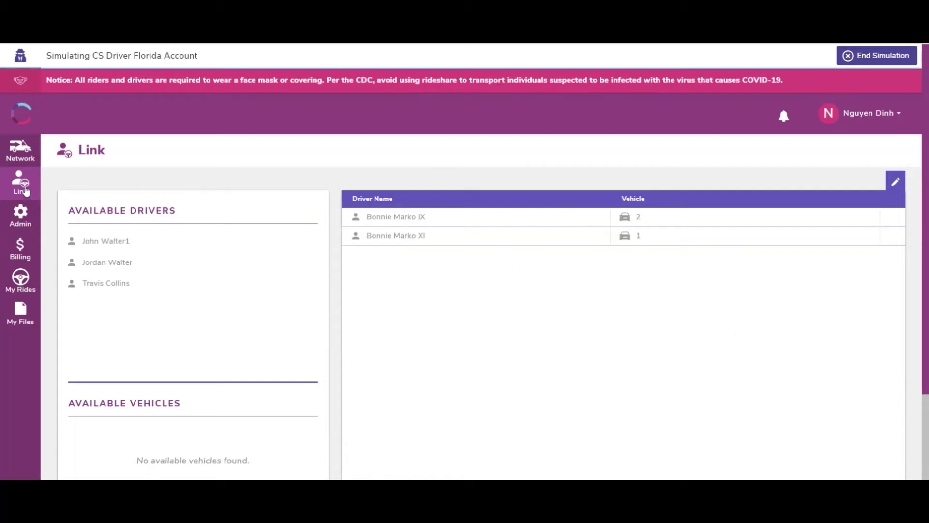
Filter accepted rides to today and expand the 4:30 PM wheelchair ride
{"action": "left_click", "coordinate": [20, 152]}
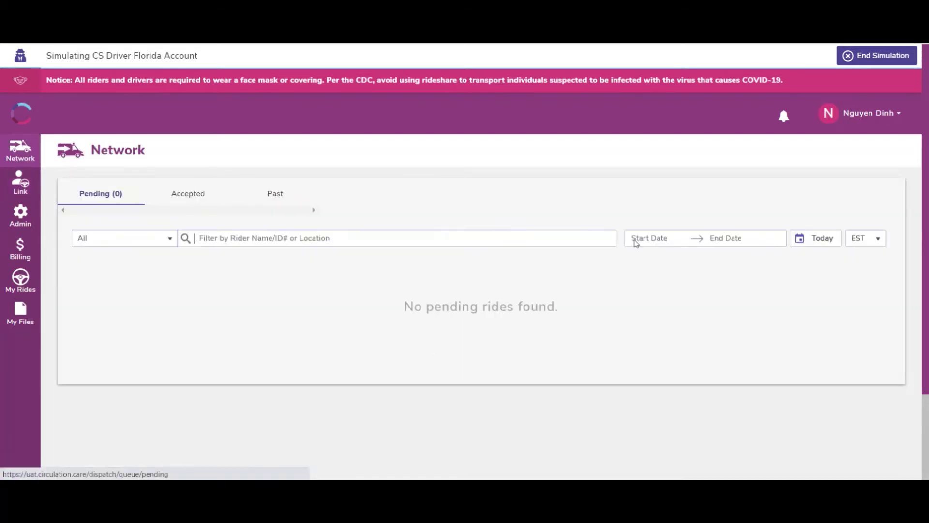
{"action": "left_click", "coordinate": [179, 196]}
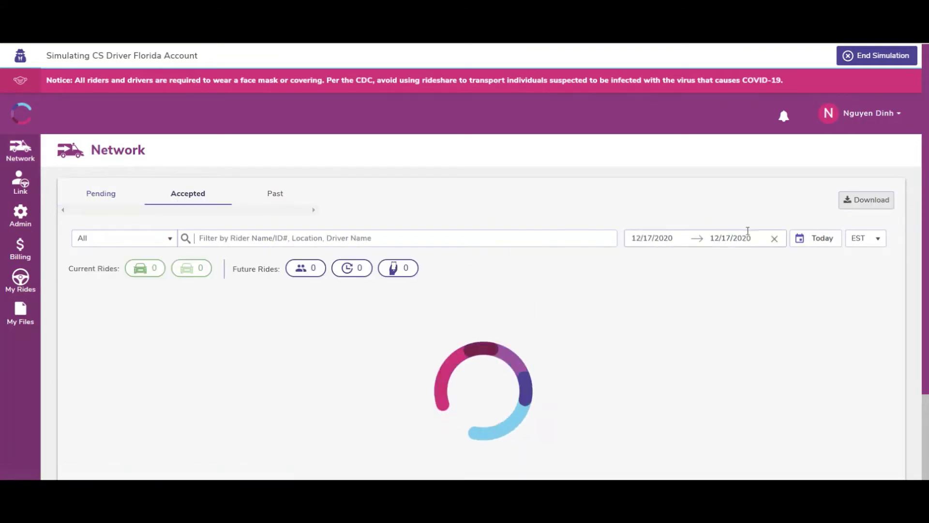
{"action": "left_click", "coordinate": [806, 239]}
{"action": "scroll", "coordinate": [791, 292], "scroll_direction": "down", "scroll_amount": 3}
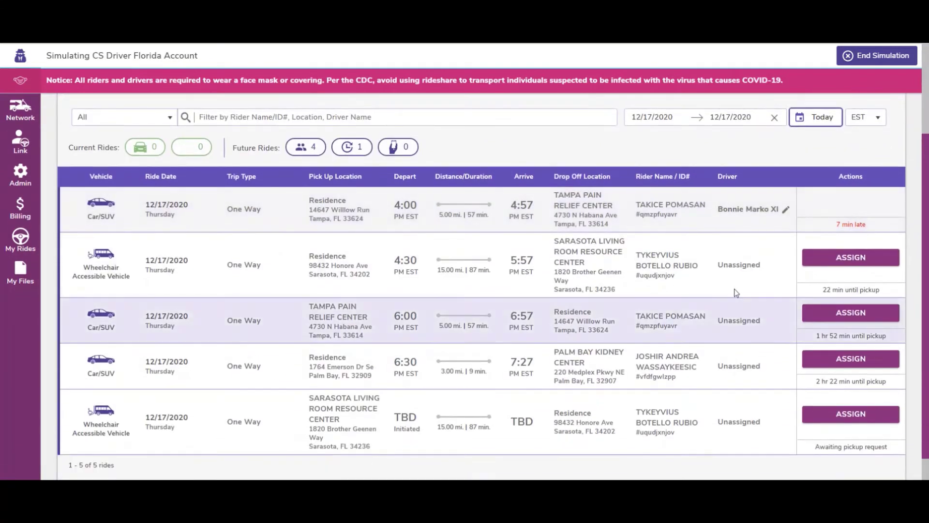
{"action": "left_click", "coordinate": [767, 272]}
{"action": "scroll", "coordinate": [829, 357], "scroll_direction": "down", "scroll_amount": 2}
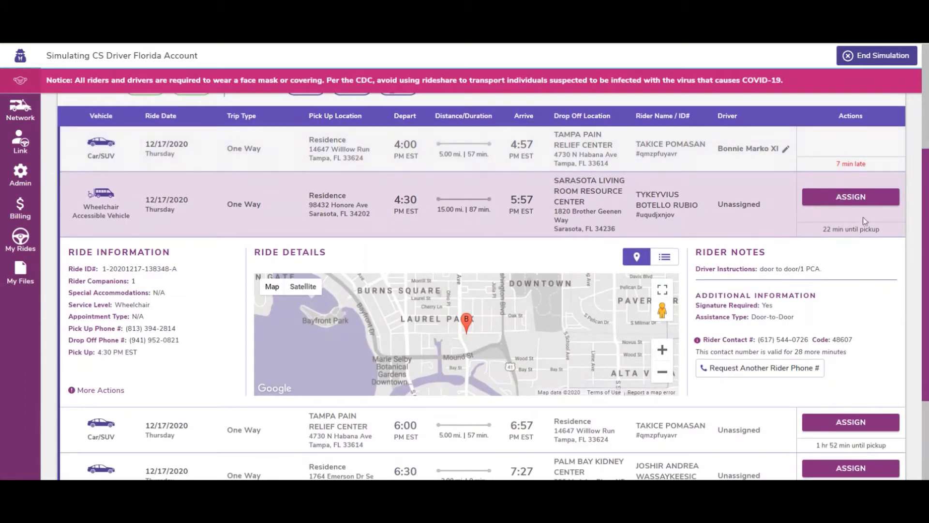
{"action": "left_click", "coordinate": [850, 197]}
{"action": "left_click", "coordinate": [424, 274]}
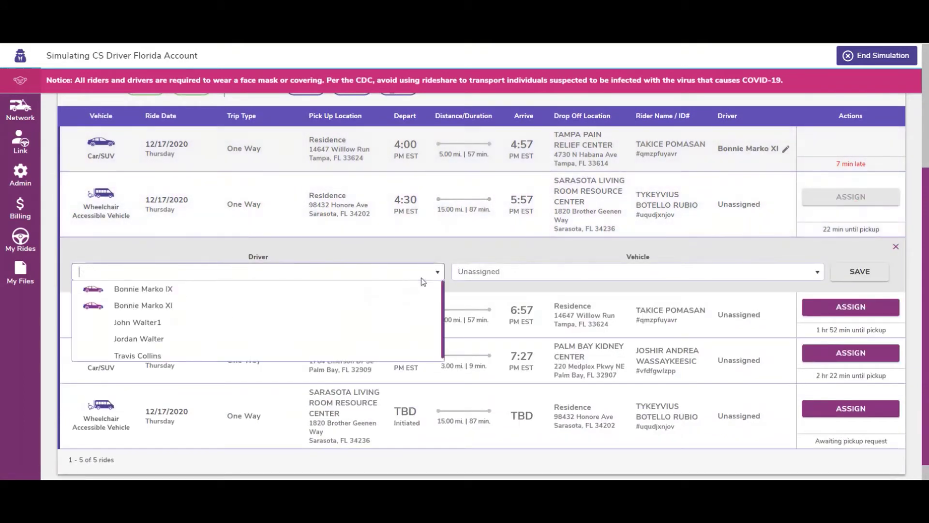
{"action": "left_click", "coordinate": [385, 312]}
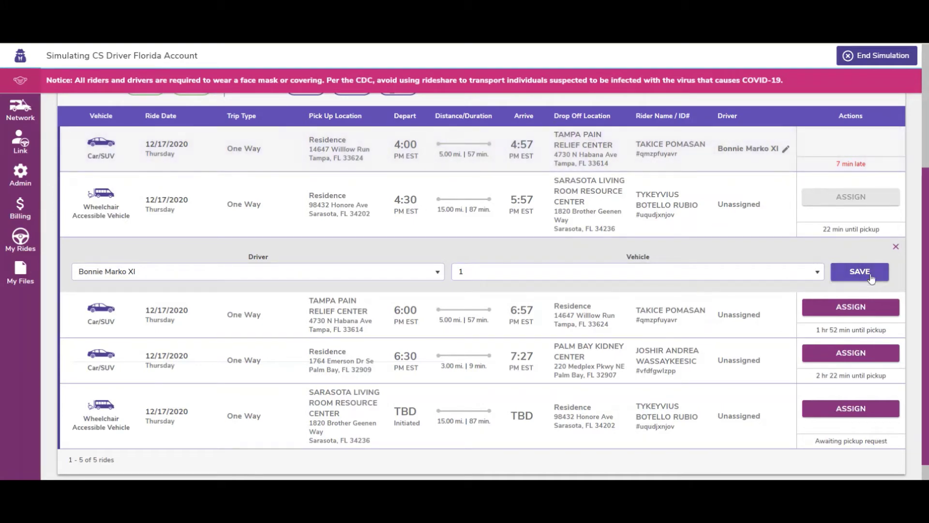
{"action": "left_click", "coordinate": [896, 247]}
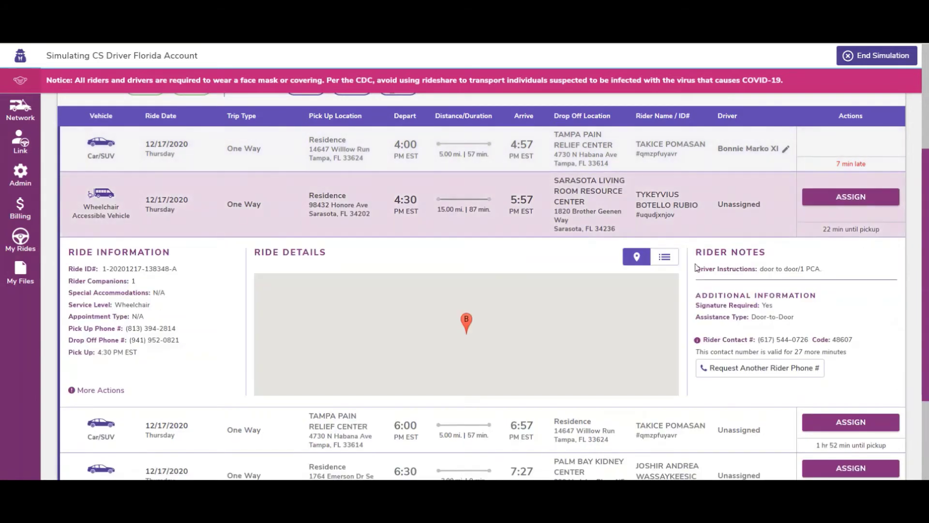
{"action": "scroll", "coordinate": [470, 399], "scroll_direction": "down", "scroll_amount": 1}
{"action": "scroll", "coordinate": [470, 401], "scroll_direction": "up", "scroll_amount": 1}
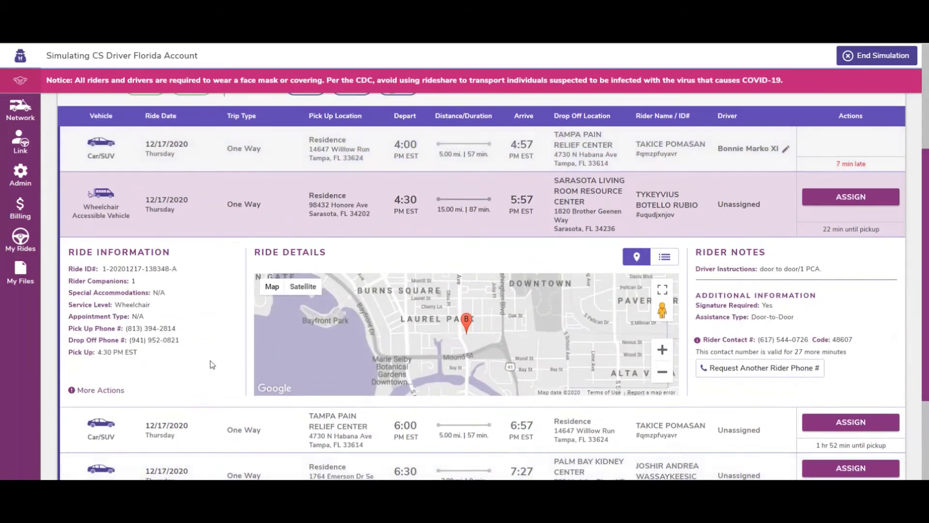
Expand More Actions on the 4:30 PM wheelchair ride, then return to the page top
{"action": "left_click", "coordinate": [119, 392]}
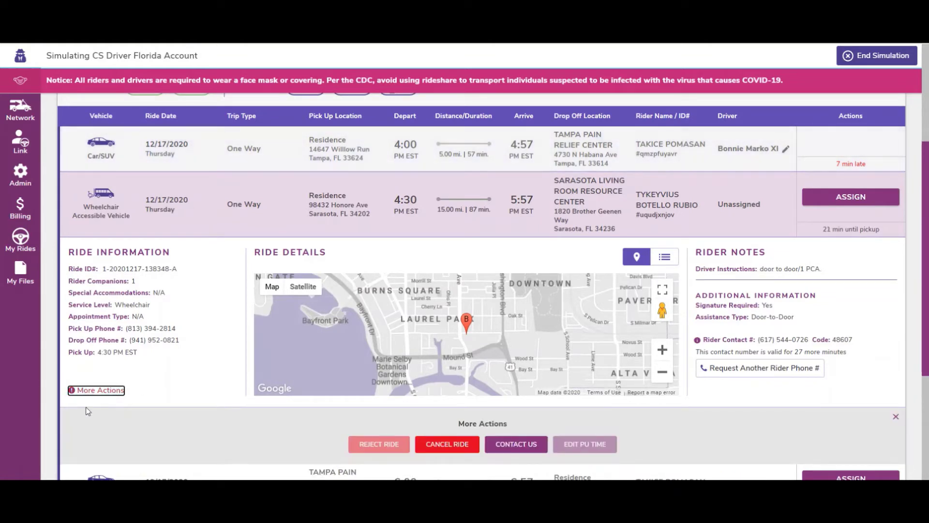
{"action": "scroll", "coordinate": [187, 437], "scroll_direction": "down", "scroll_amount": 1}
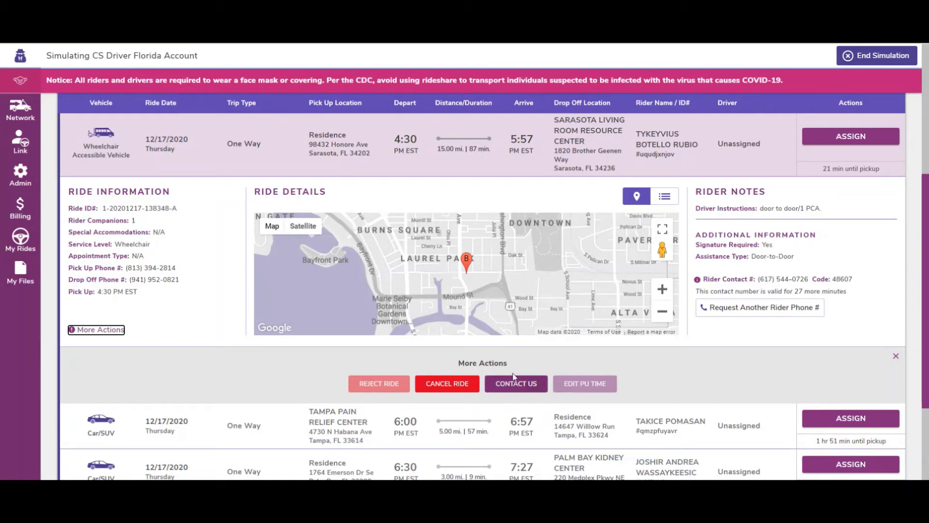
{"action": "scroll", "coordinate": [673, 387], "scroll_direction": "up", "scroll_amount": 1}
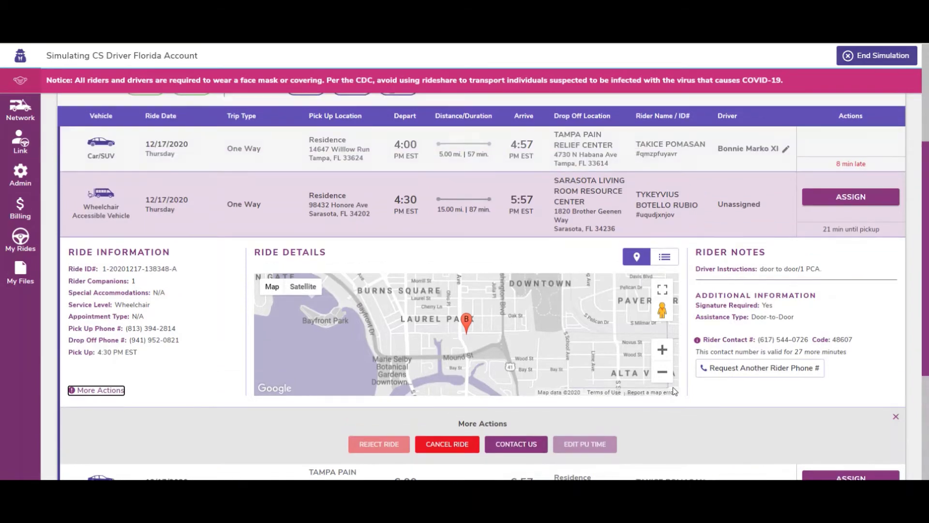
{"action": "scroll", "coordinate": [483, 382], "scroll_direction": "up", "scroll_amount": 3}
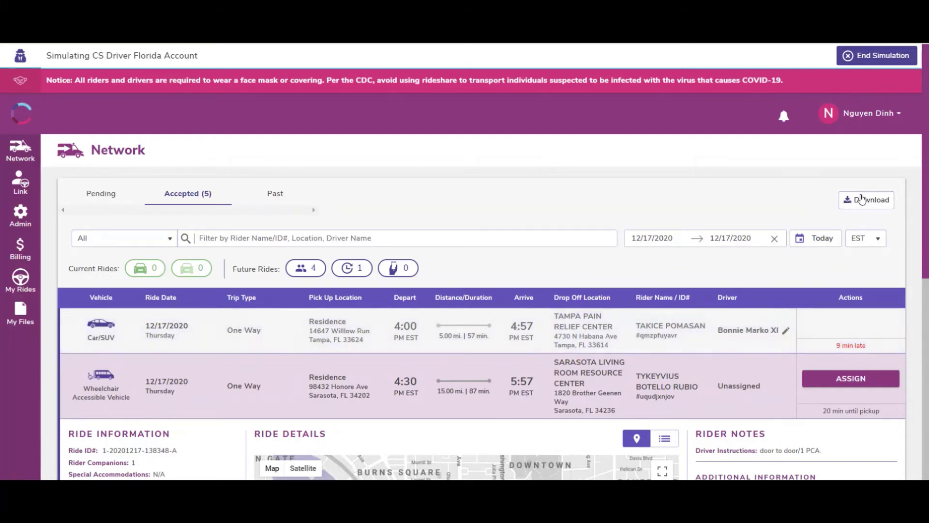
Export today's accepted rides to CSV and find the download listed in My Files
{"action": "left_click", "coordinate": [862, 201]}
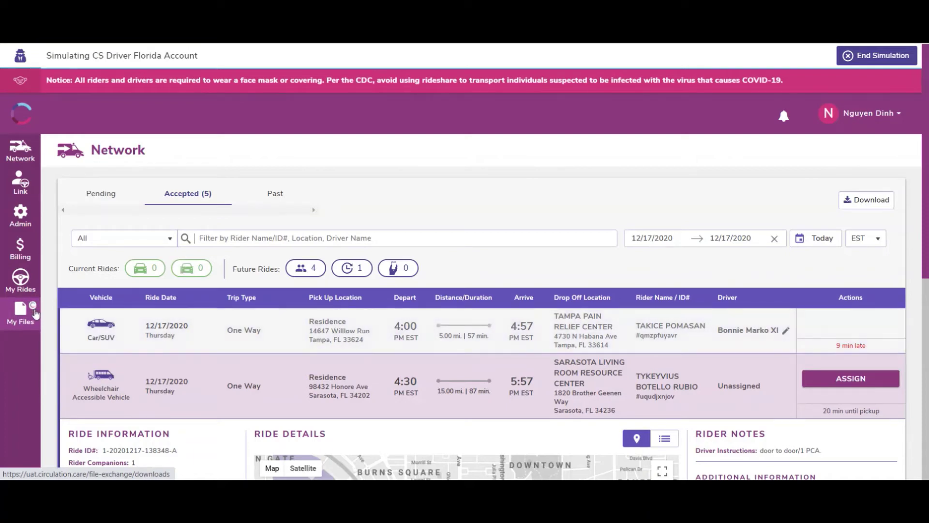
{"action": "left_click", "coordinate": [17, 316]}
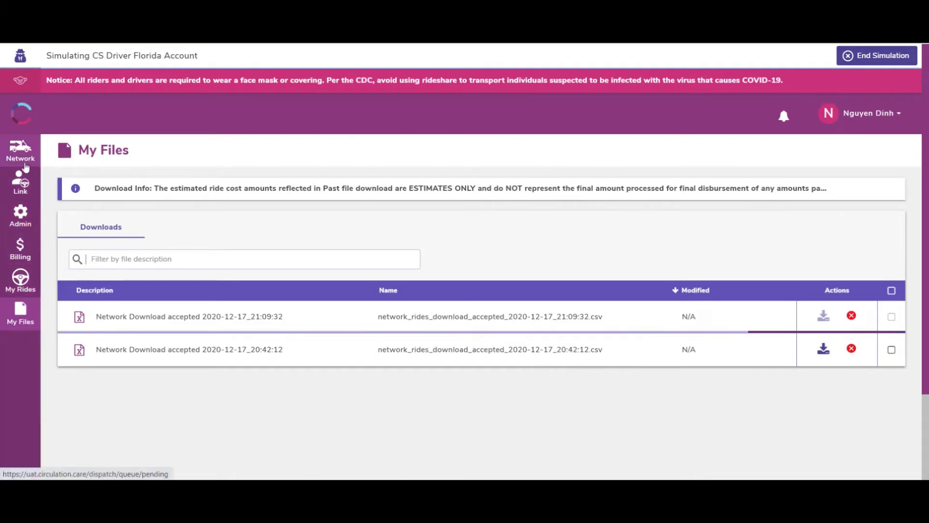
Show Network's Past rides for 11/05/2020–12/17/2020, leaving the date range unchanged
{"action": "left_click", "coordinate": [20, 150]}
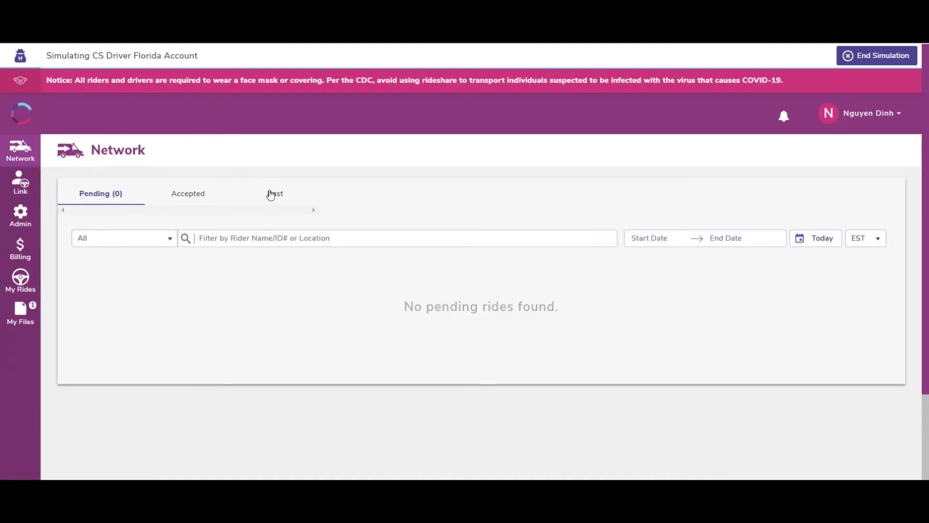
{"action": "left_click", "coordinate": [271, 194]}
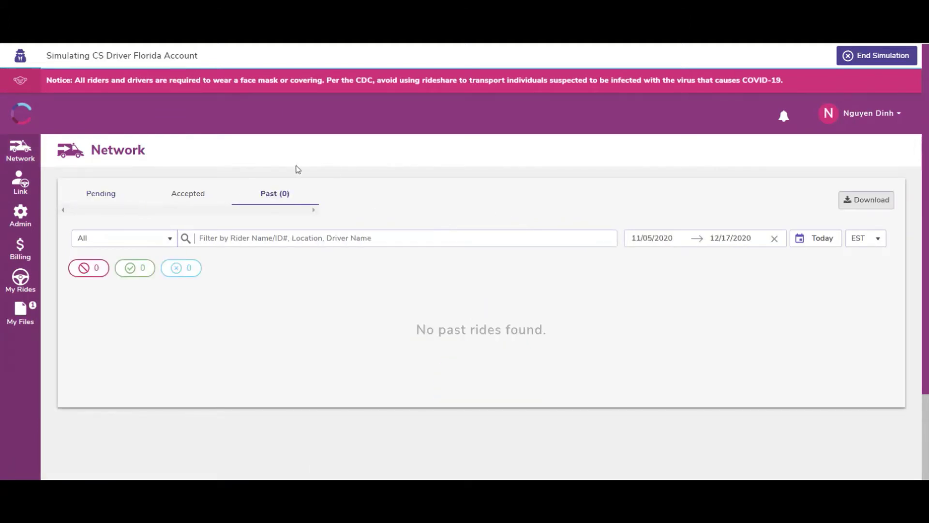
{"action": "left_click", "coordinate": [670, 238]}
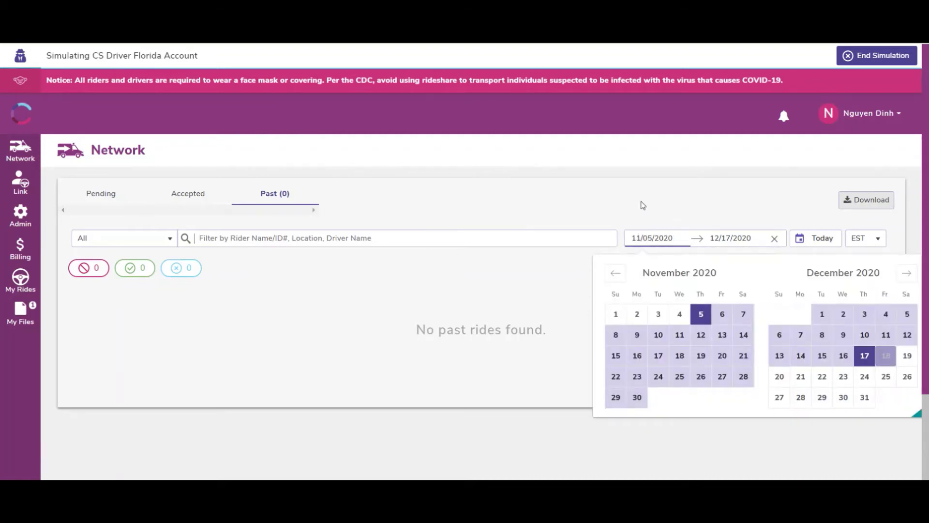
{"action": "left_click", "coordinate": [638, 190]}
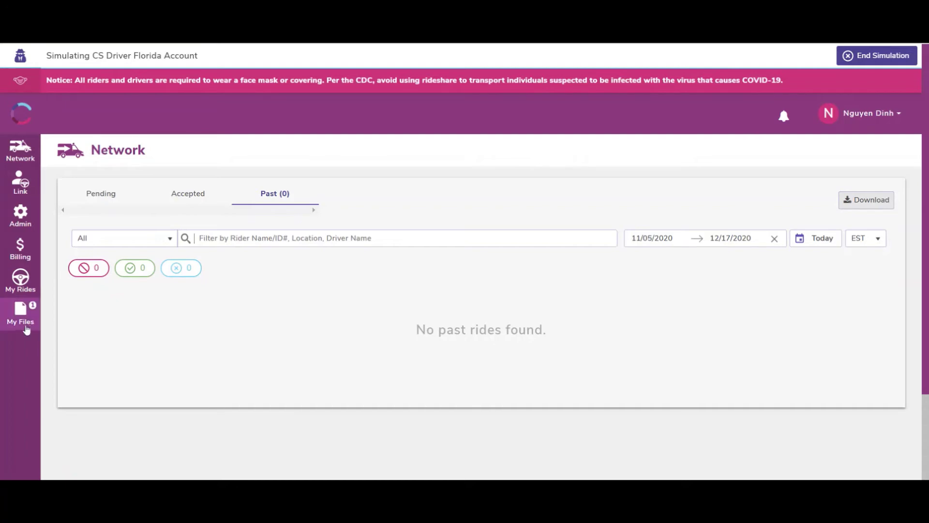
Go from My Files to the Billing page, which has no rides billed for 12/17/2020
{"action": "left_click", "coordinate": [26, 323]}
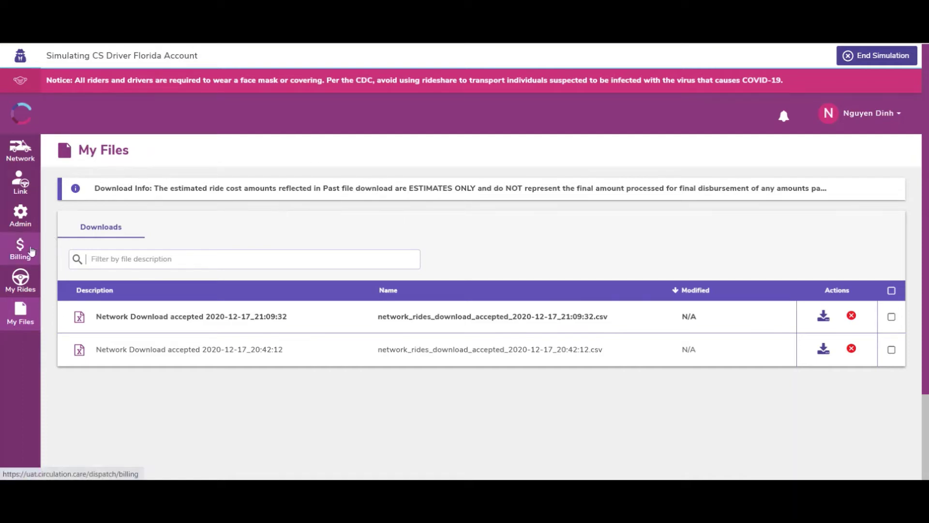
{"action": "left_click", "coordinate": [14, 250]}
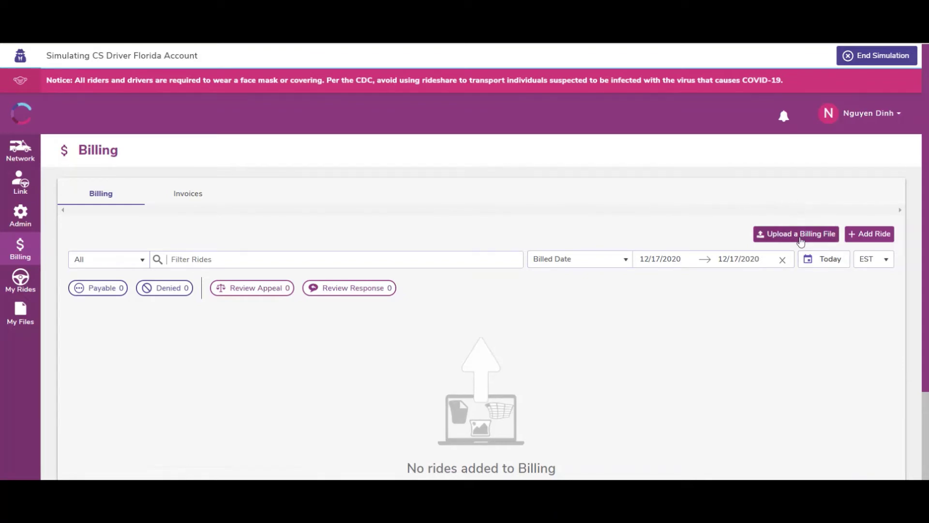
Download BillingUploadTemplate.csv from the Upload a Billing File dialog and open it in Excel
{"action": "left_click", "coordinate": [801, 238]}
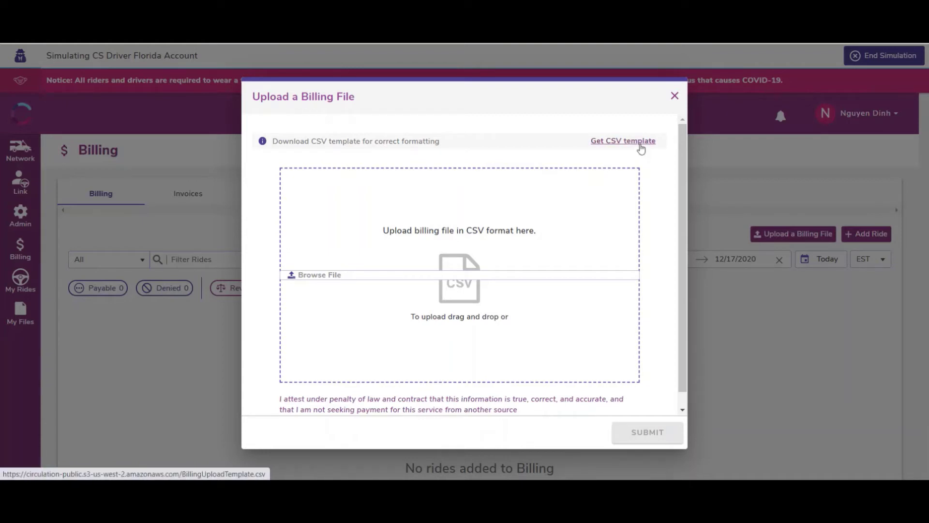
{"action": "left_click", "coordinate": [640, 145]}
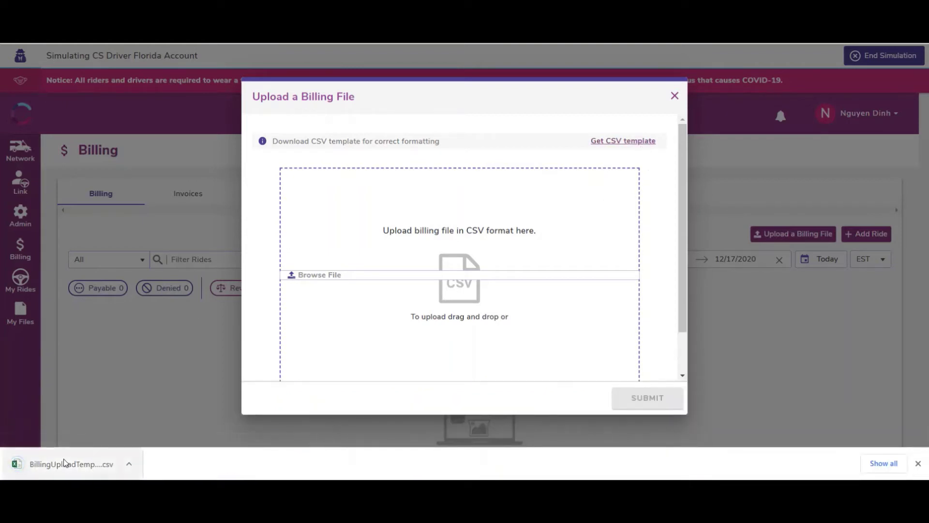
{"action": "left_click", "coordinate": [68, 464]}
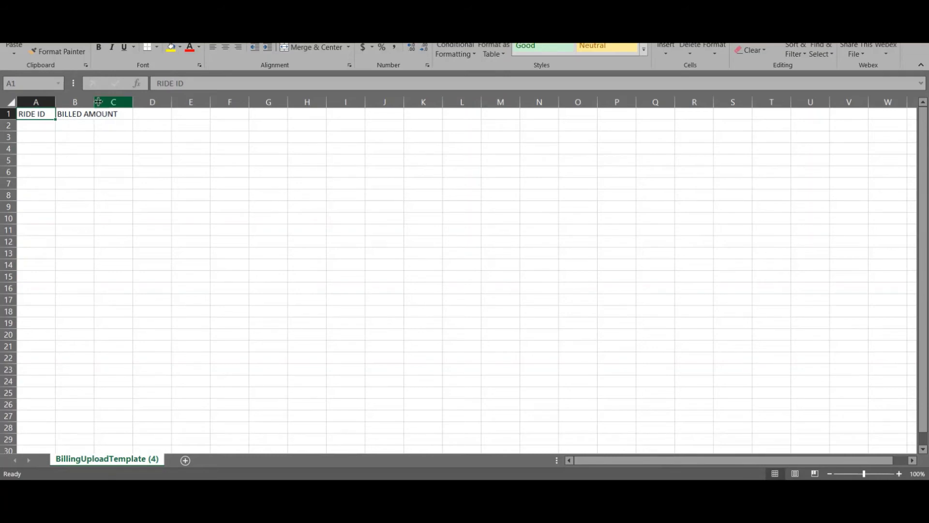
Widen the template's RIDE ID column to fit its header
{"action": "left_click_drag", "start_coordinate": [94, 102], "coordinate": [127, 102]}
{"action": "left_click_drag", "start_coordinate": [57, 98], "coordinate": [81, 101]}
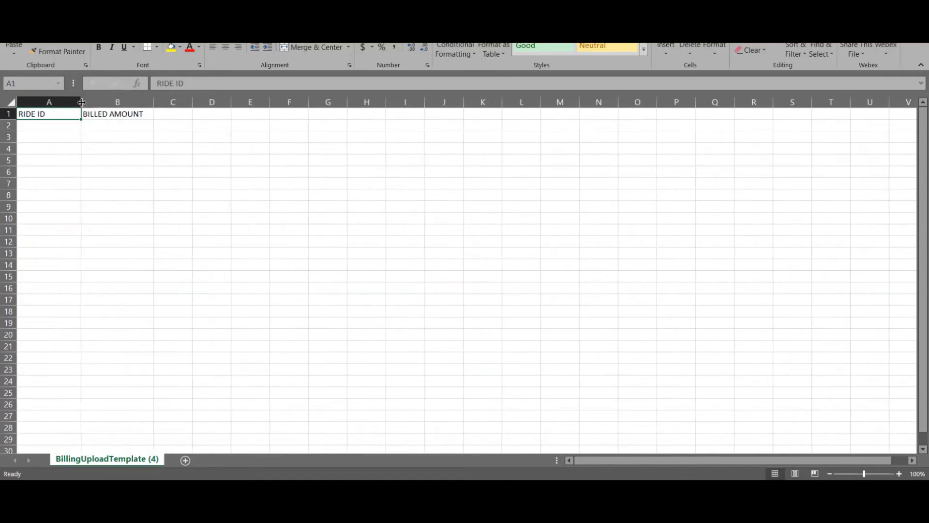
{"action": "left_click", "coordinate": [57, 128]}
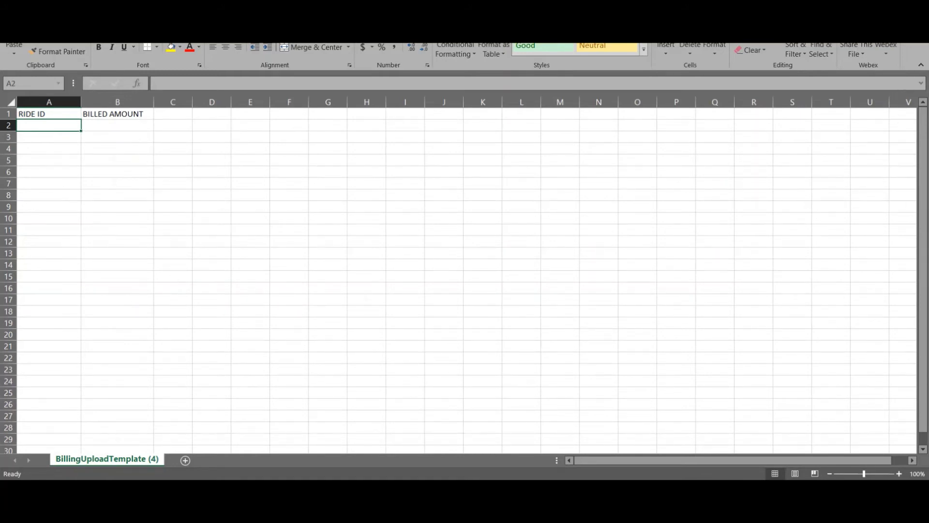
Close the template without saving and dismiss the billing upload window
{"action": "key", "text": "alt+F4"}
{"action": "left_click", "coordinate": [483, 252]}
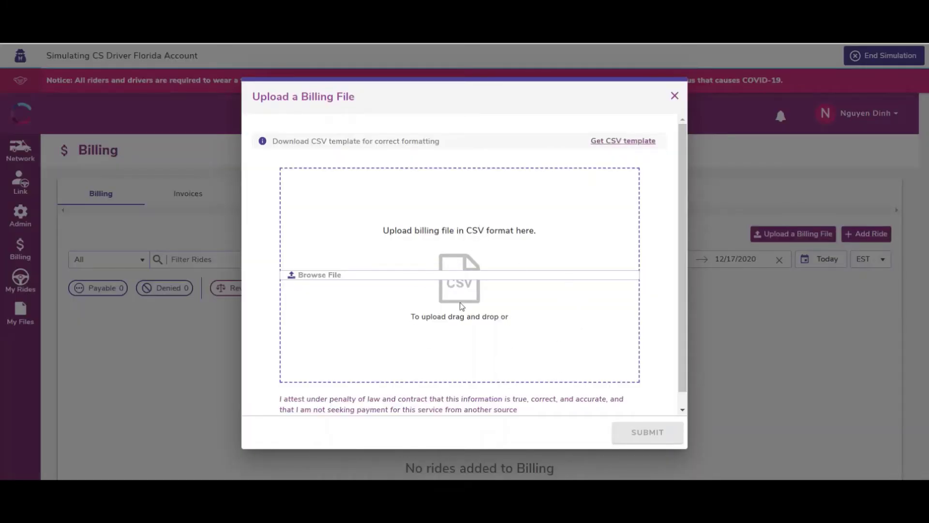
{"action": "left_click", "coordinate": [675, 96]}
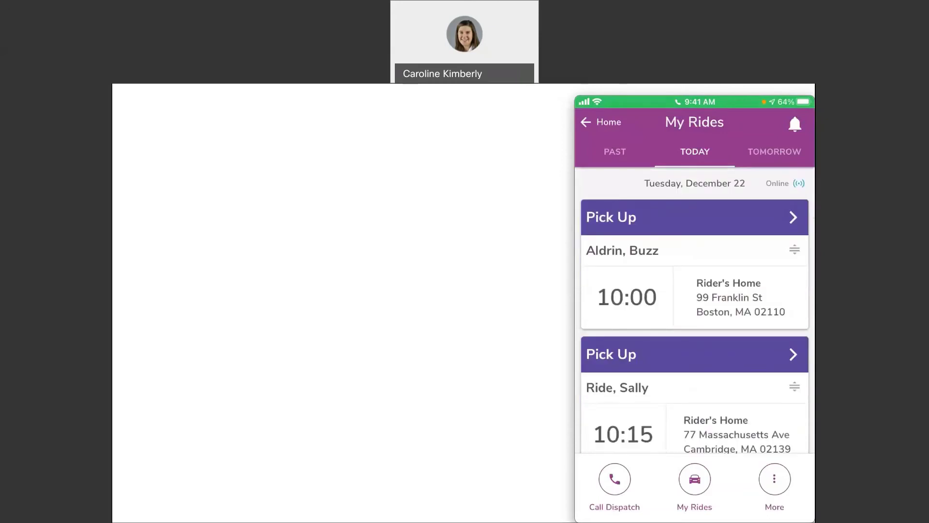
{"action": "scroll", "coordinate": [695, 326], "scroll_direction": "down", "scroll_amount": 3}
{"action": "scroll", "coordinate": [695, 310], "scroll_direction": "down", "scroll_amount": 5}
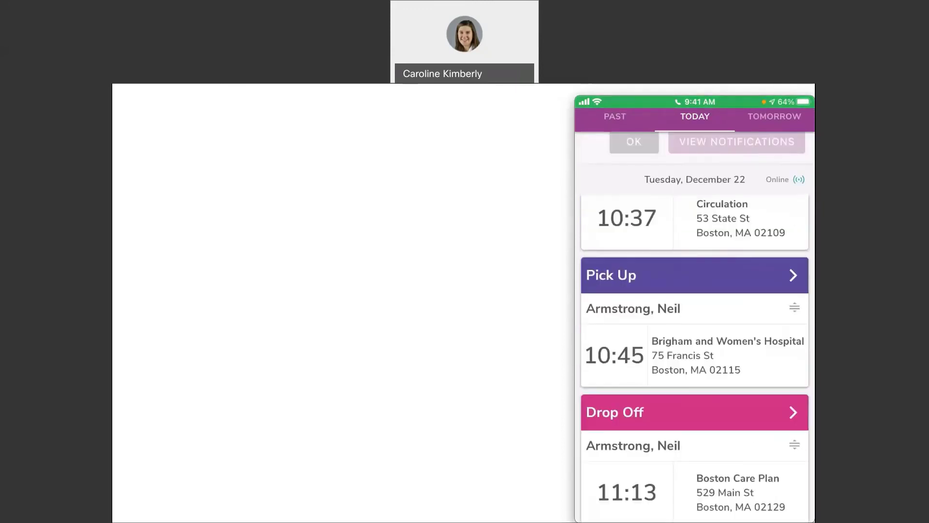
{"action": "scroll", "coordinate": [694, 338], "scroll_direction": "down", "scroll_amount": 6}
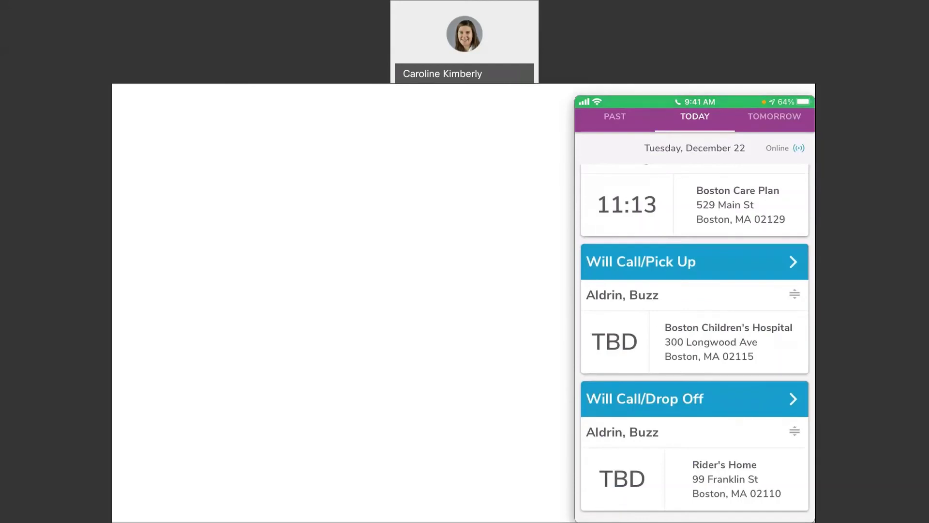
{"action": "scroll", "coordinate": [695, 310], "scroll_direction": "up", "scroll_amount": 5}
{"action": "scroll", "coordinate": [695, 309], "scroll_direction": "up", "scroll_amount": 1}
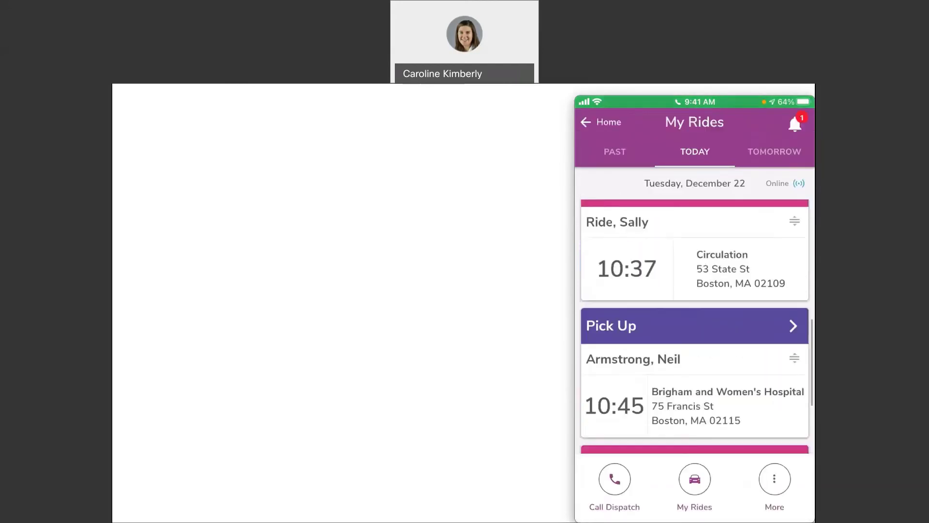
{"action": "scroll", "coordinate": [695, 309], "scroll_direction": "up", "scroll_amount": 3}
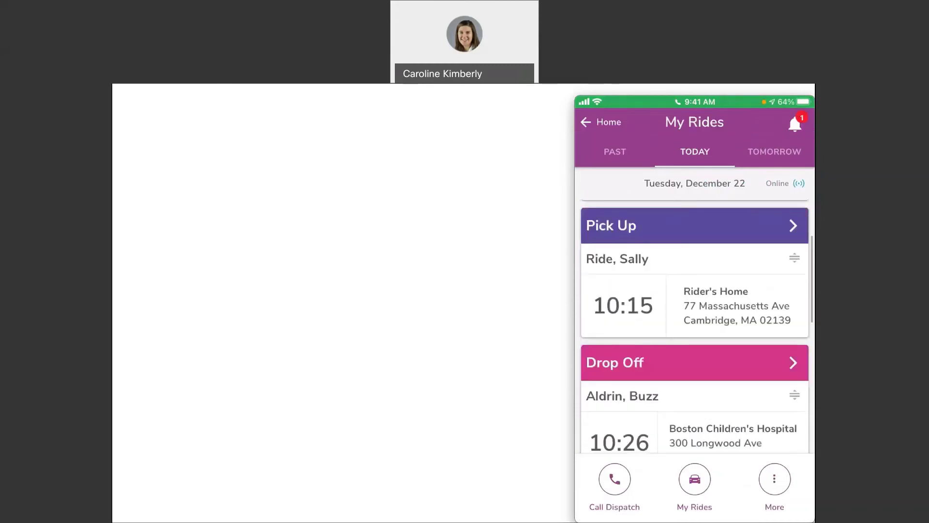
{"action": "scroll", "coordinate": [695, 309], "scroll_direction": "up", "scroll_amount": 3}
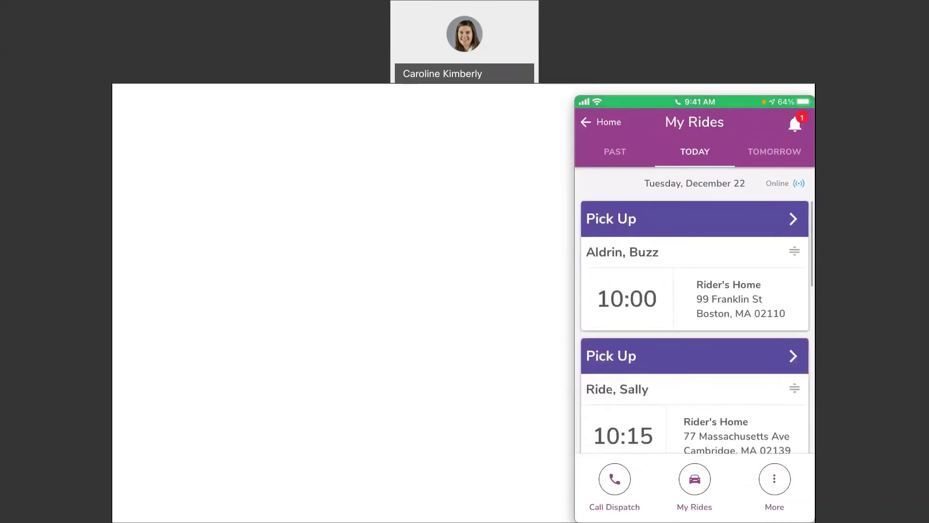
Start the 10:00 pickup and begin loading the rider
{"action": "left_click", "coordinate": [695, 219]}
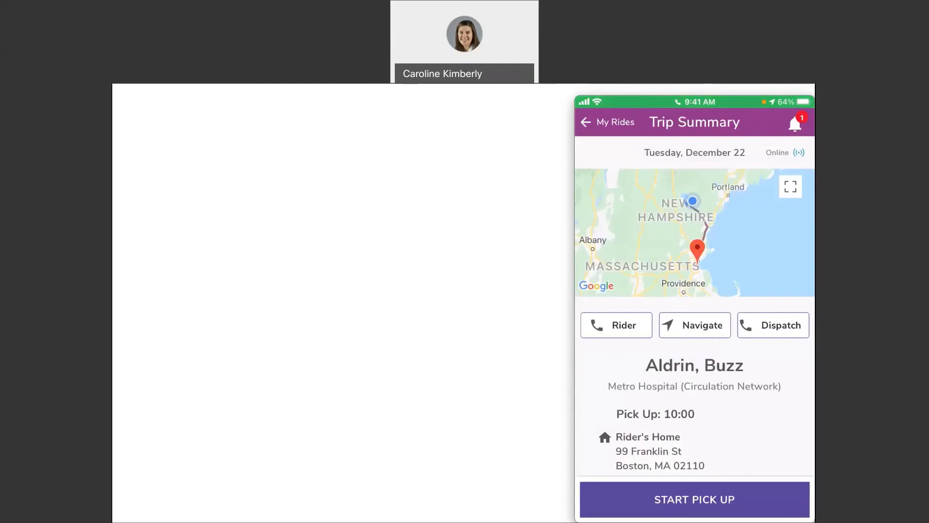
{"action": "left_click", "coordinate": [695, 500]}
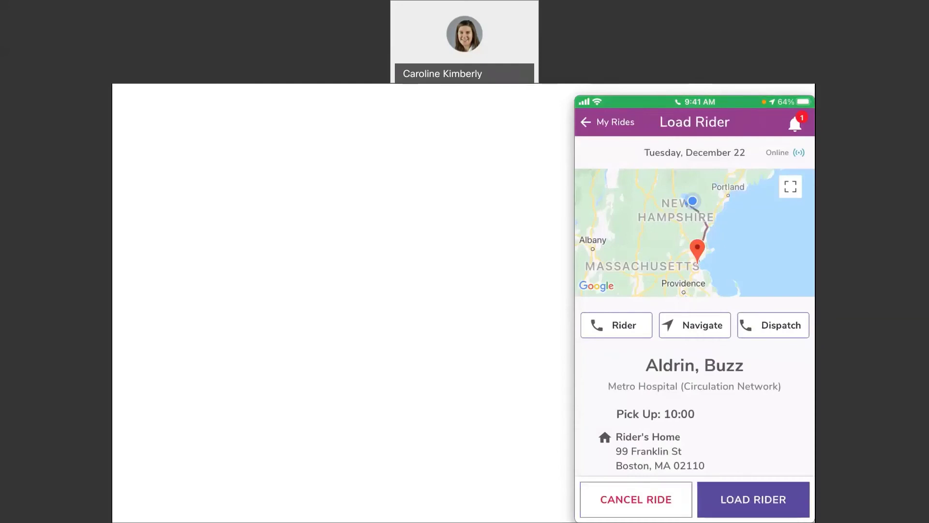
{"action": "left_click", "coordinate": [753, 499]}
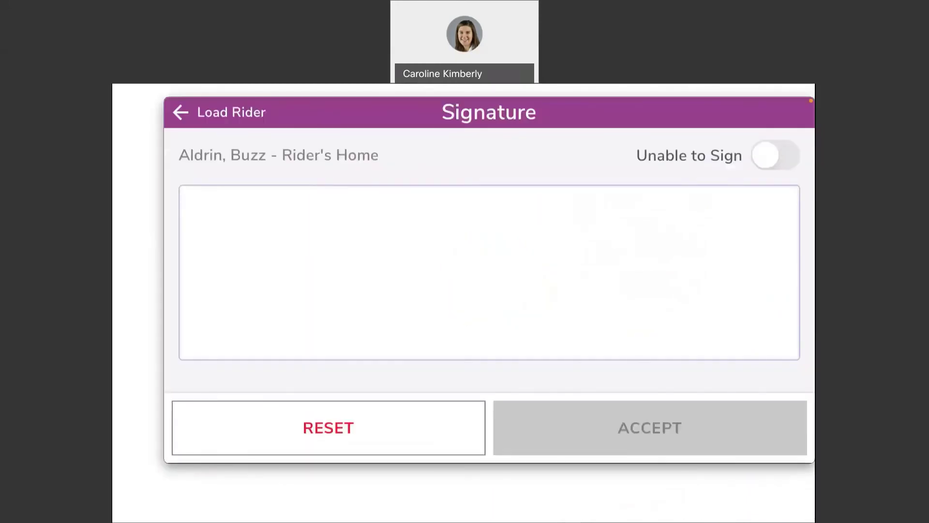
Capture the rider's signature, then accept and confirm to complete the pickup
{"action": "left_click_drag", "start_coordinate": [284, 222], "coordinate": [294, 273]}
{"action": "left_click_drag", "start_coordinate": [272, 228], "coordinate": [291, 266]}
{"action": "left_click_drag", "start_coordinate": [366, 224], "coordinate": [408, 236]}
{"action": "left_click_drag", "start_coordinate": [440, 211], "coordinate": [502, 251]}
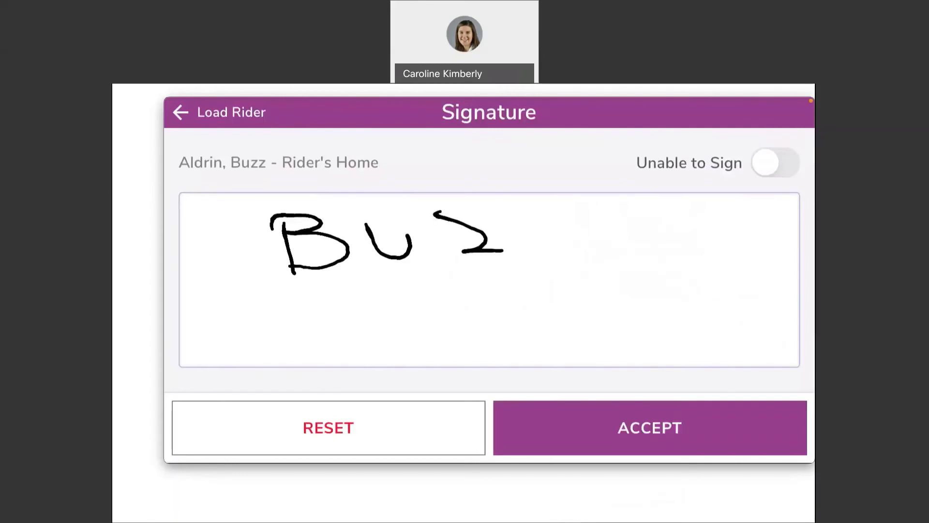
{"action": "left_click_drag", "start_coordinate": [509, 205], "coordinate": [612, 244]}
{"action": "left_click", "coordinate": [650, 427]}
{"action": "left_click", "coordinate": [650, 427]}
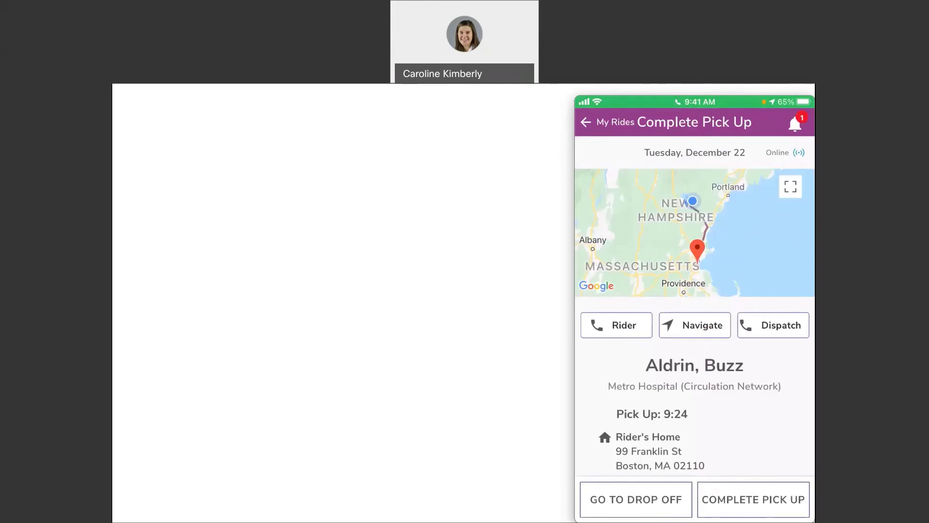
{"action": "scroll", "coordinate": [695, 339], "scroll_direction": "down", "scroll_amount": 3}
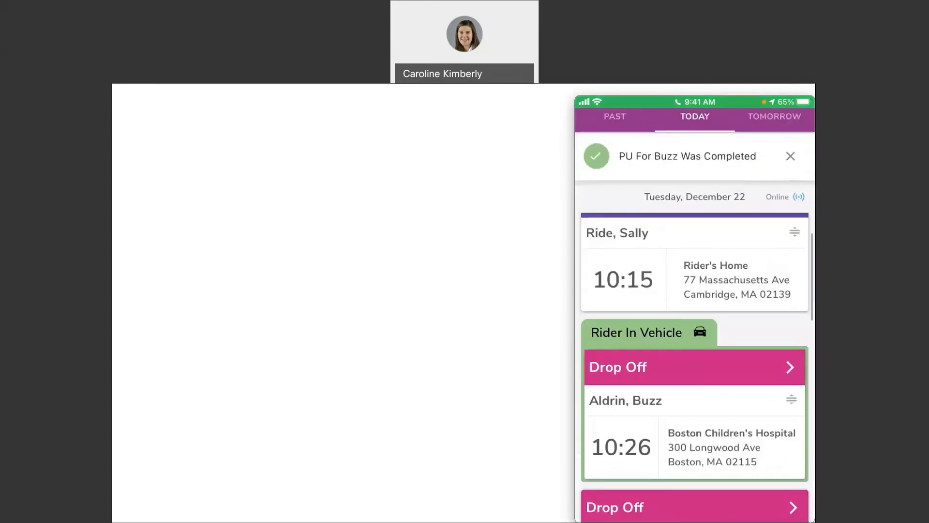
{"action": "scroll", "coordinate": [695, 339], "scroll_direction": "down", "scroll_amount": 1}
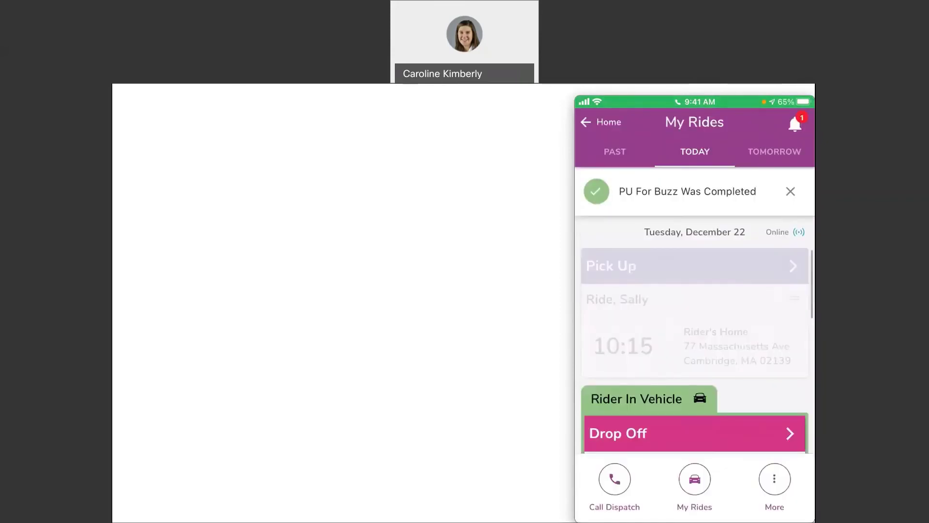
Mark arrival at the 10:15 pickup, trying then cancelling a call to the rider
{"action": "left_click", "coordinate": [694, 310]}
{"action": "left_click", "coordinate": [694, 500]}
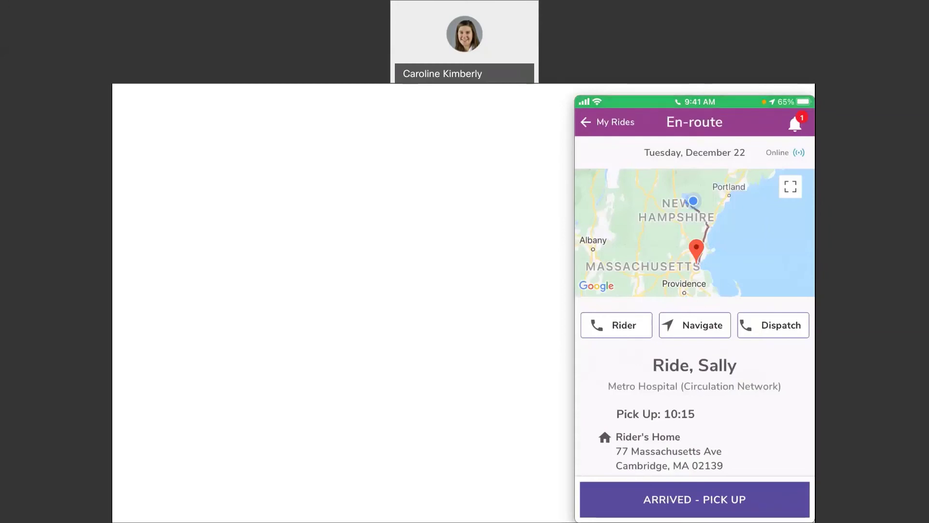
{"action": "left_click", "coordinate": [694, 499]}
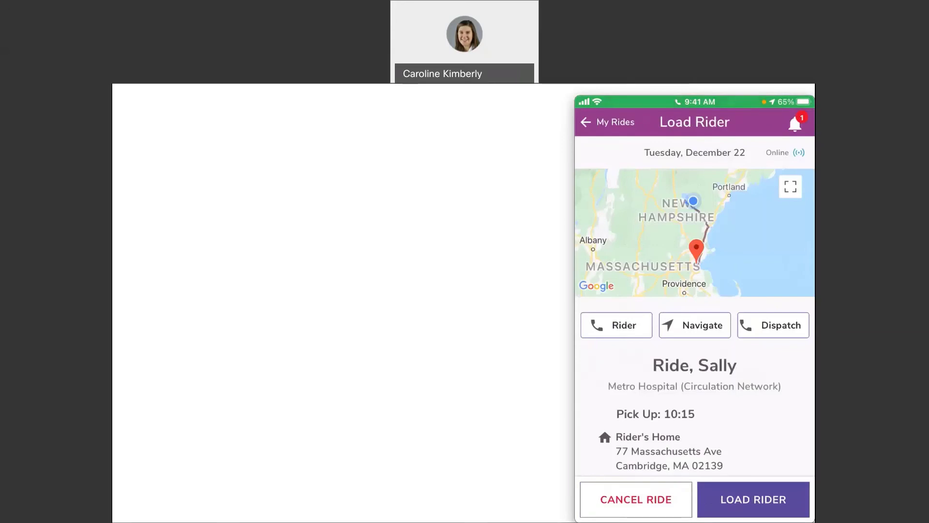
{"action": "left_click", "coordinate": [616, 325]}
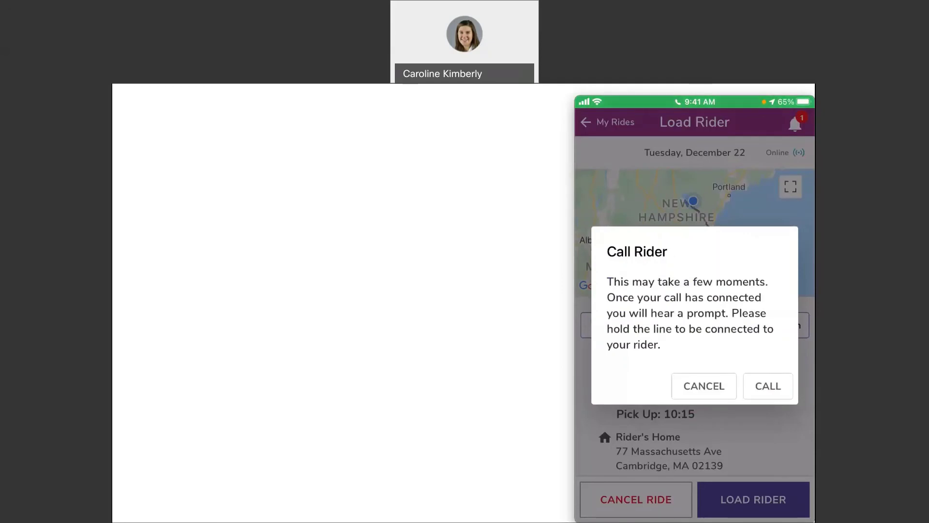
{"action": "left_click", "coordinate": [703, 386]}
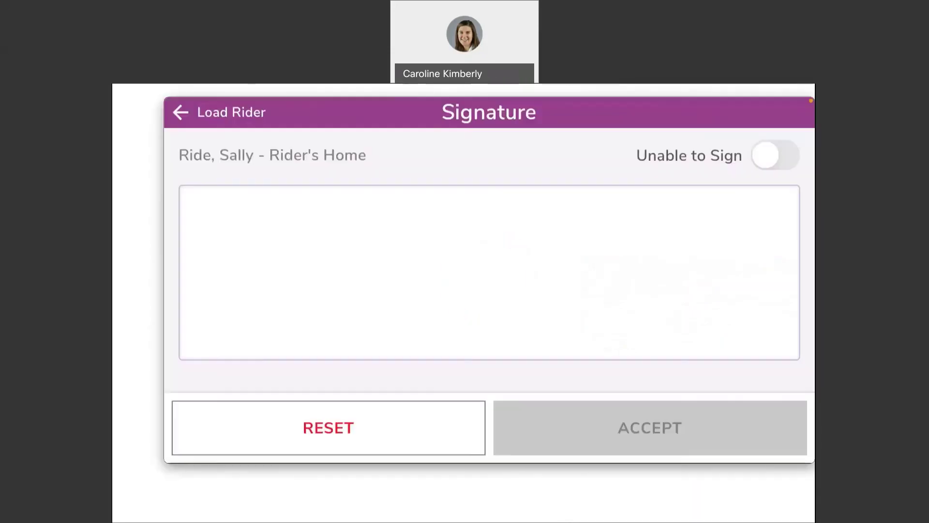
Capture the rider's signature and accept it to complete the pickup
{"action": "mouse_move", "coordinate": [312, 255]}
{"action": "left_mouse_down"}
{"action": "mouse_move", "coordinate": [295, 290]}
{"action": "mouse_move", "coordinate": [269, 309]}
{"action": "left_mouse_up"}
{"action": "left_click_drag", "start_coordinate": [382, 277], "coordinate": [419, 311]}
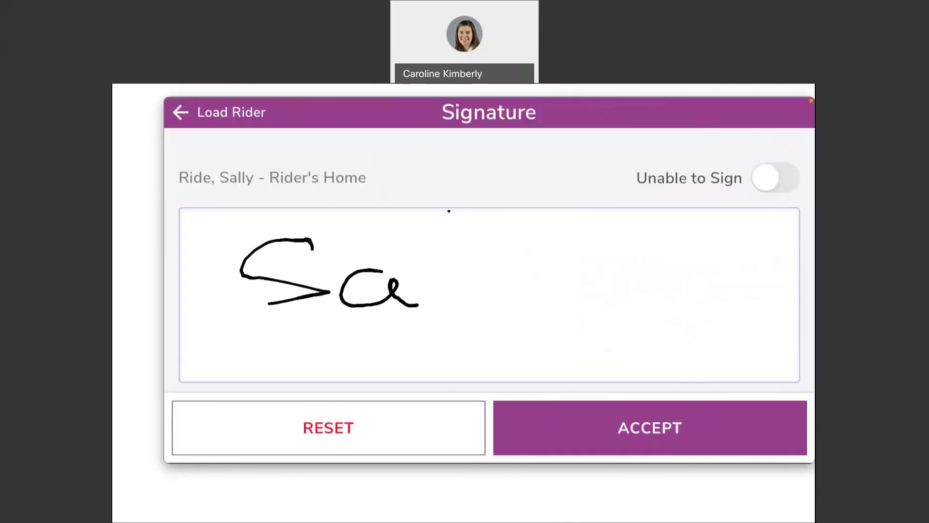
{"action": "left_click_drag", "start_coordinate": [449, 211], "coordinate": [455, 277]}
{"action": "left_click_drag", "start_coordinate": [492, 216], "coordinate": [495, 296]}
{"action": "left_click_drag", "start_coordinate": [535, 293], "coordinate": [586, 319]}
{"action": "left_click_drag", "start_coordinate": [595, 270], "coordinate": [581, 337]}
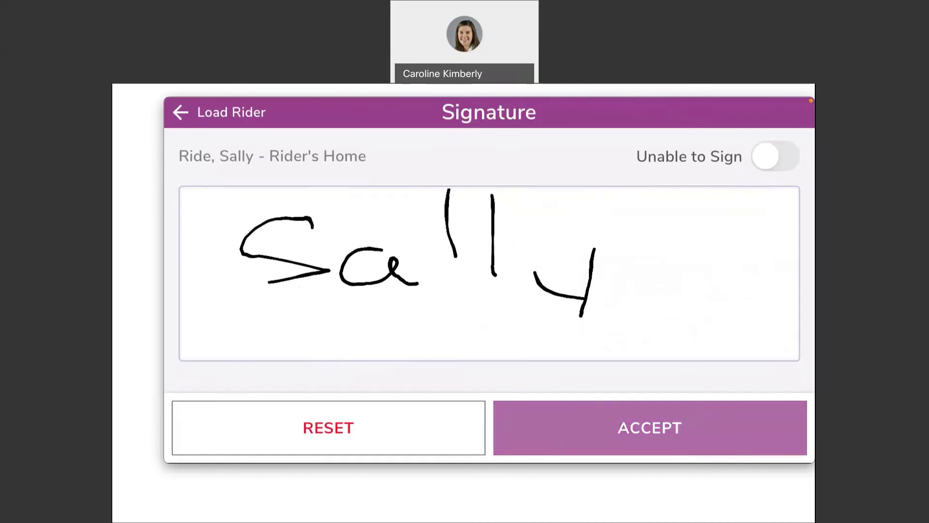
{"action": "left_click", "coordinate": [650, 428]}
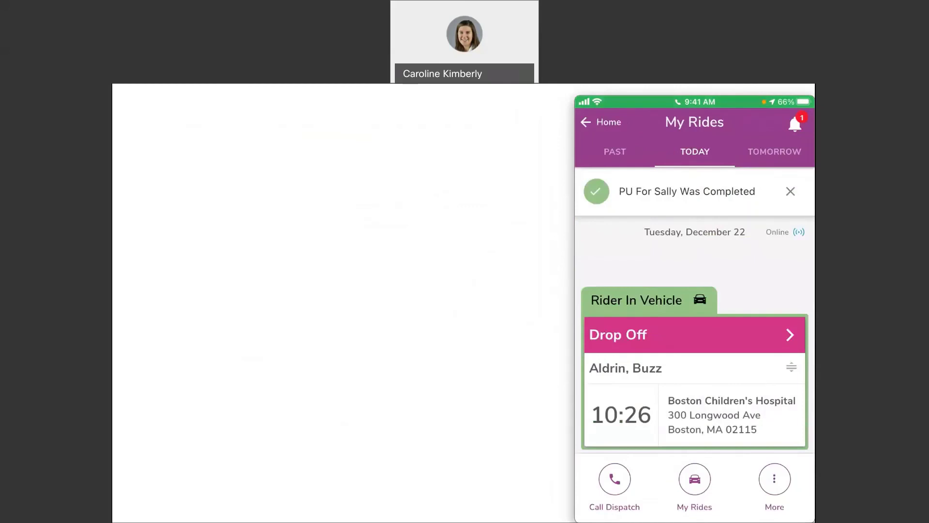
Complete the Boston Children's Hospital drop-off
{"action": "scroll", "coordinate": [695, 334], "scroll_direction": "down", "scroll_amount": 2}
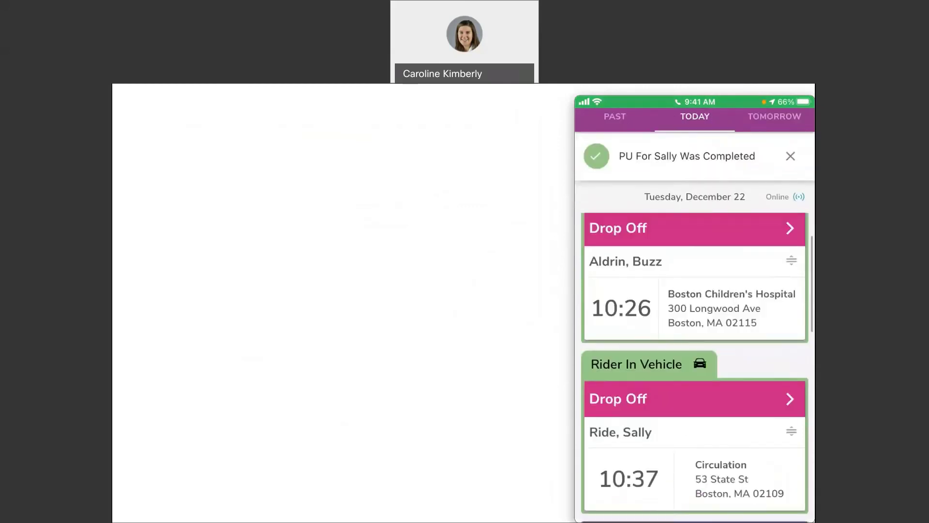
{"action": "scroll", "coordinate": [695, 334], "scroll_direction": "up", "scroll_amount": 1}
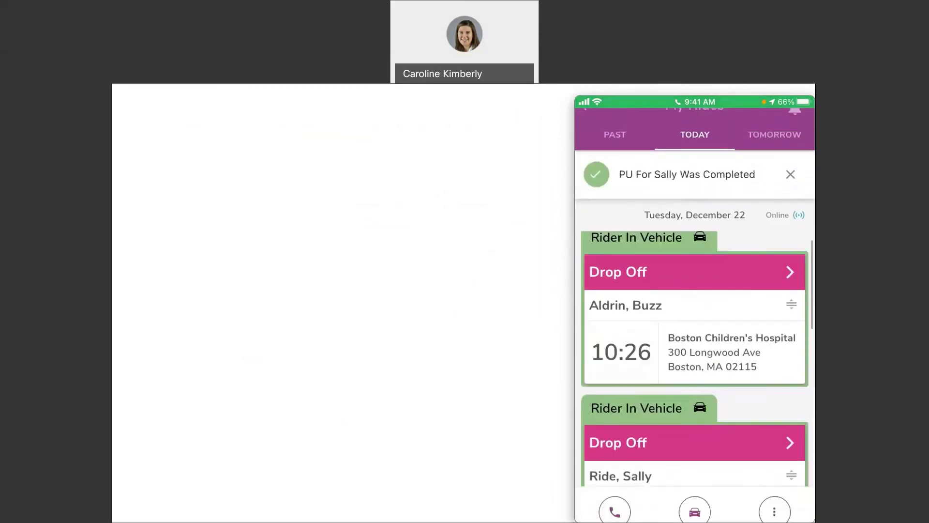
{"action": "scroll", "coordinate": [695, 334], "scroll_direction": "down", "scroll_amount": 2}
{"action": "scroll", "coordinate": [695, 334], "scroll_direction": "up", "scroll_amount": 2}
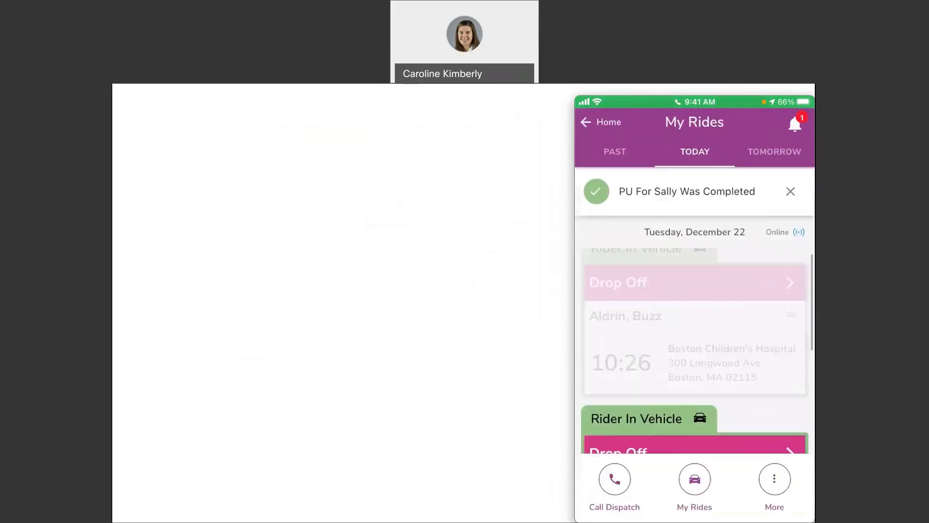
{"action": "left_click", "coordinate": [695, 282]}
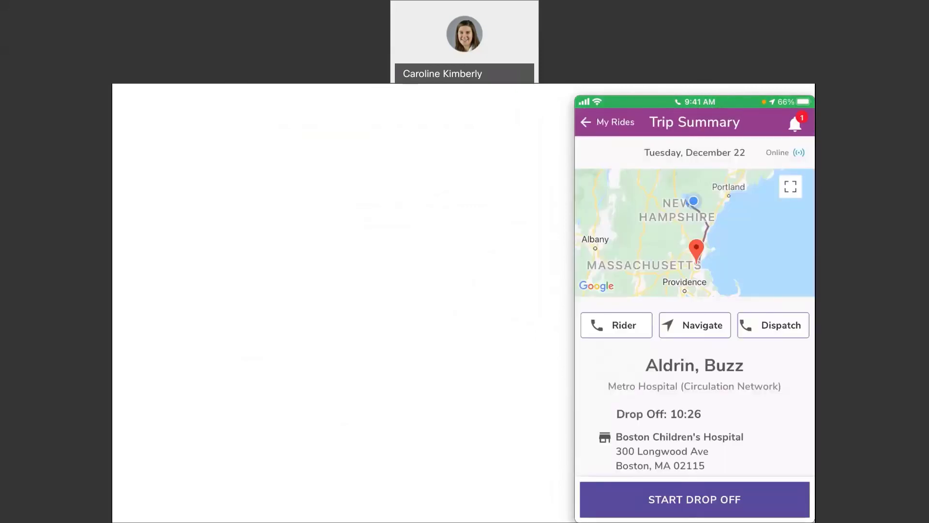
{"action": "left_click", "coordinate": [695, 500]}
{"action": "left_click", "coordinate": [695, 499]}
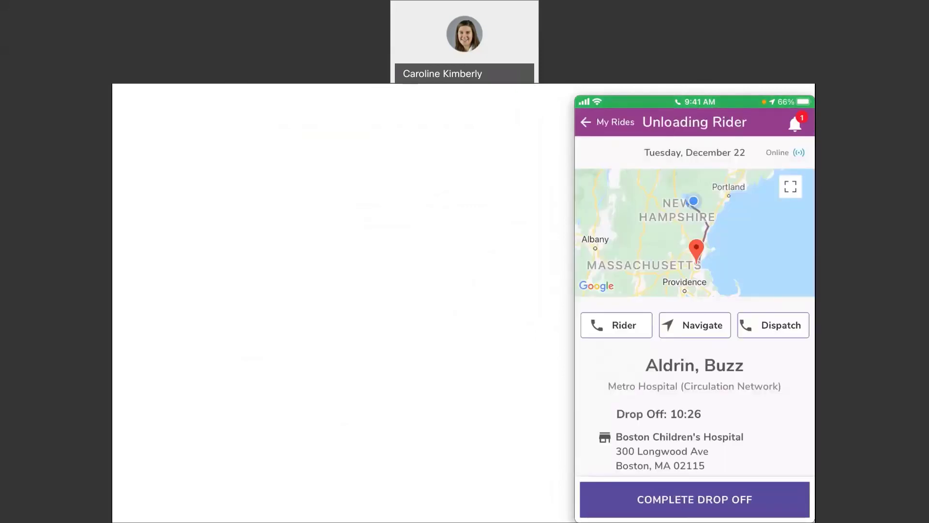
{"action": "left_click", "coordinate": [695, 499]}
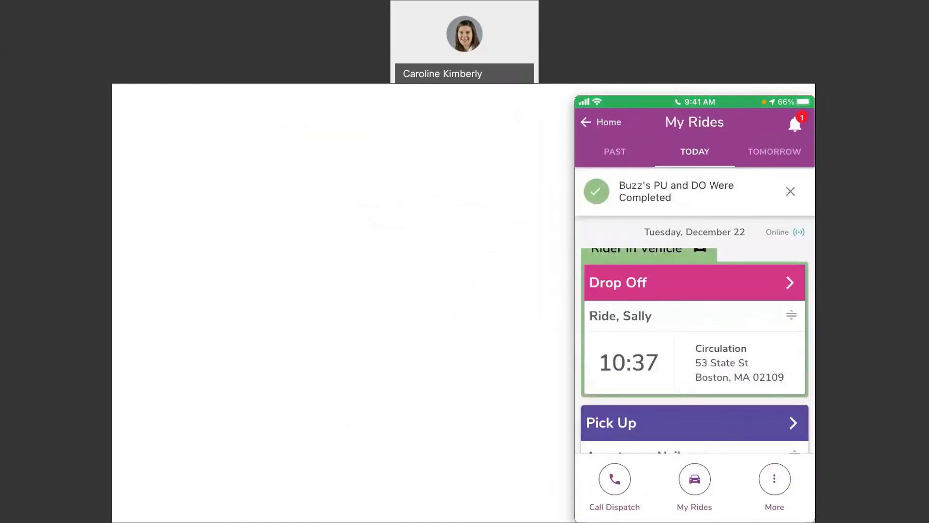
{"action": "left_click", "coordinate": [695, 282]}
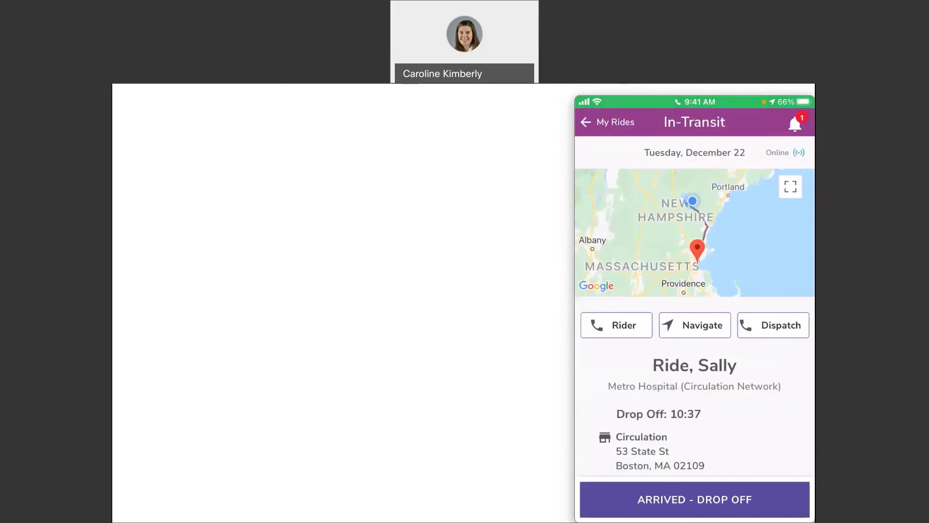
{"action": "left_click", "coordinate": [695, 325]}
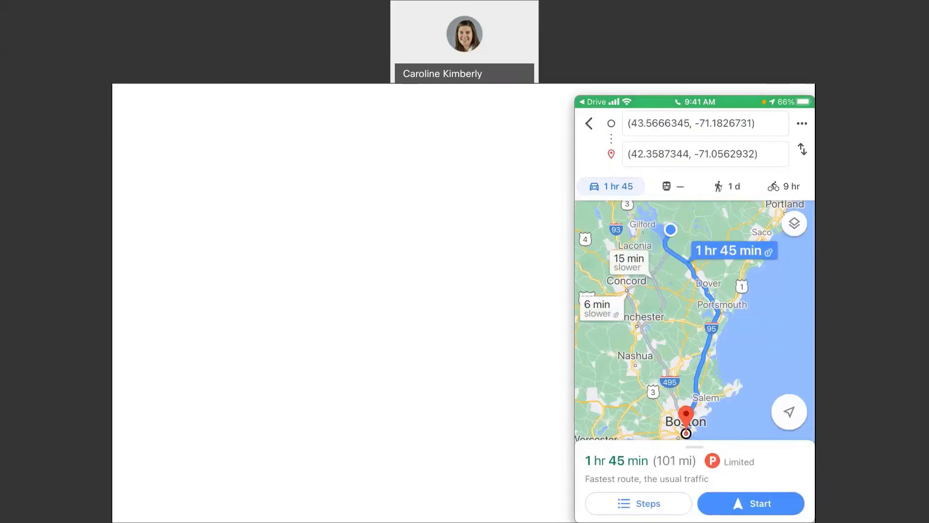
{"action": "left_click", "coordinate": [695, 102]}
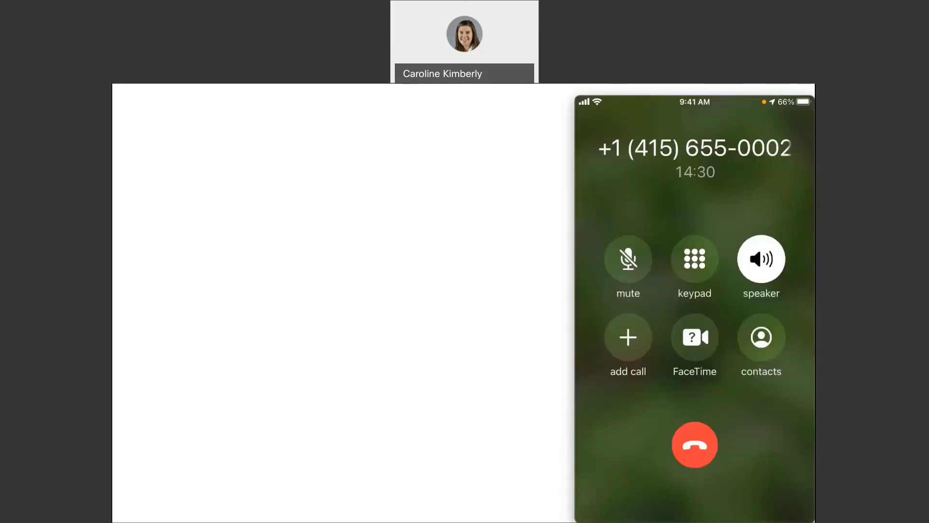
{"action": "left_click", "coordinate": [695, 500]}
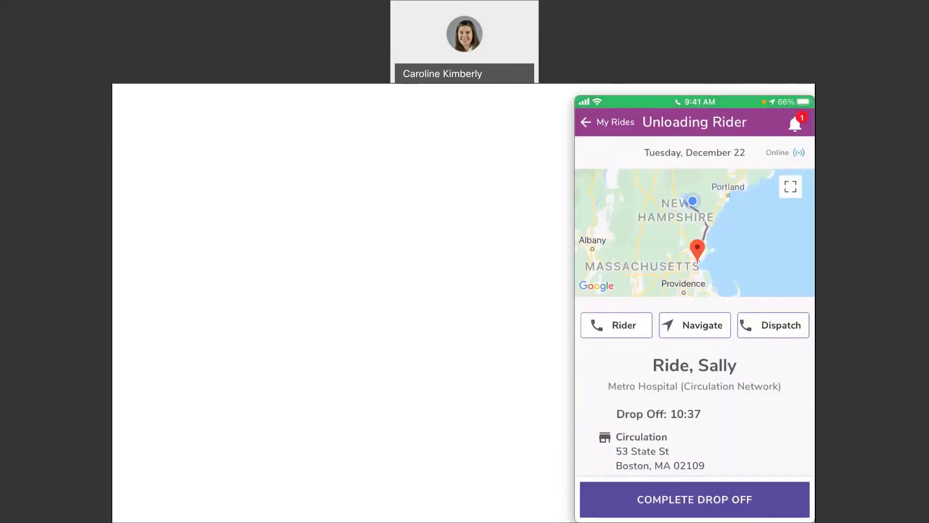
{"action": "left_click", "coordinate": [695, 499]}
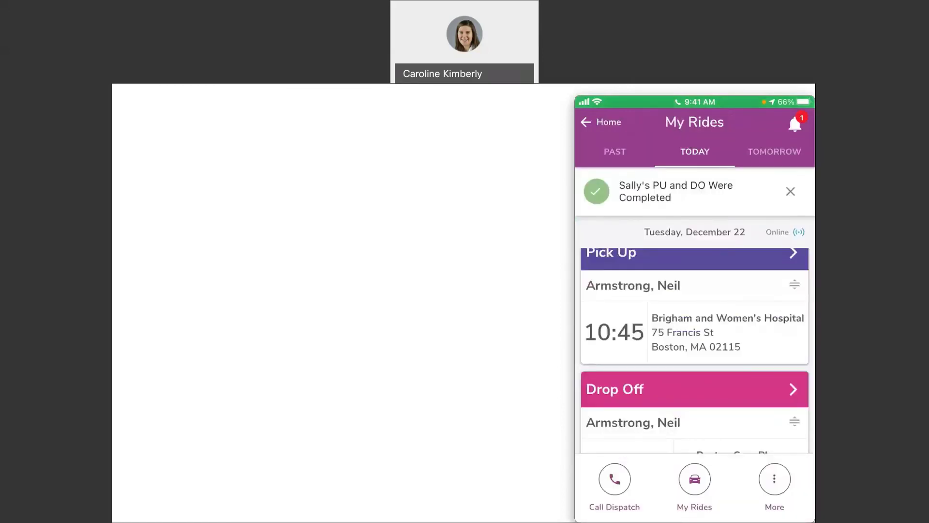
{"action": "scroll", "coordinate": [695, 351], "scroll_direction": "down", "scroll_amount": 5}
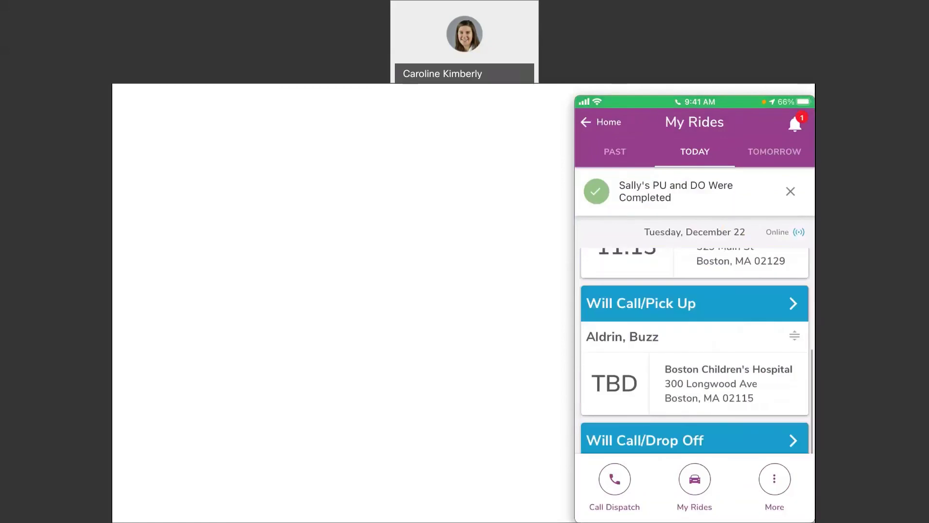
{"action": "scroll", "coordinate": [694, 351], "scroll_direction": "up", "scroll_amount": 1}
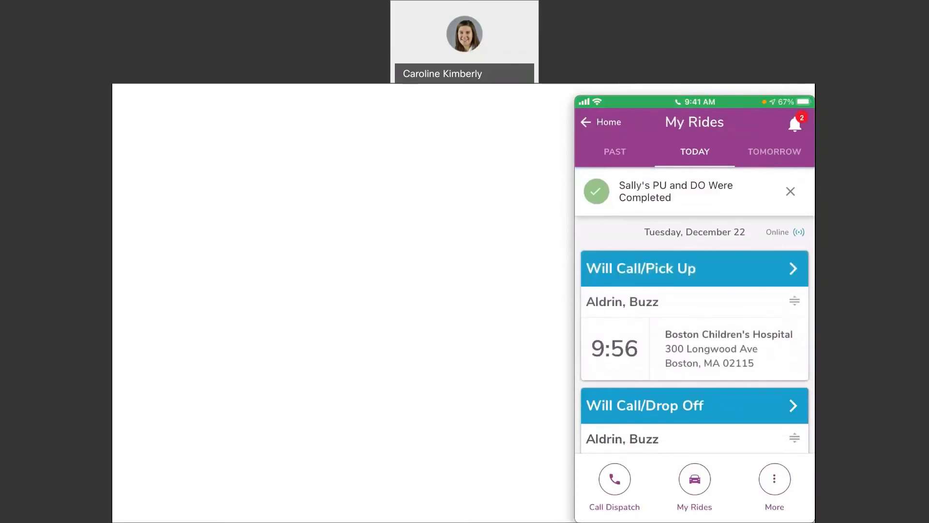
{"action": "scroll", "coordinate": [694, 350], "scroll_direction": "down", "scroll_amount": 1}
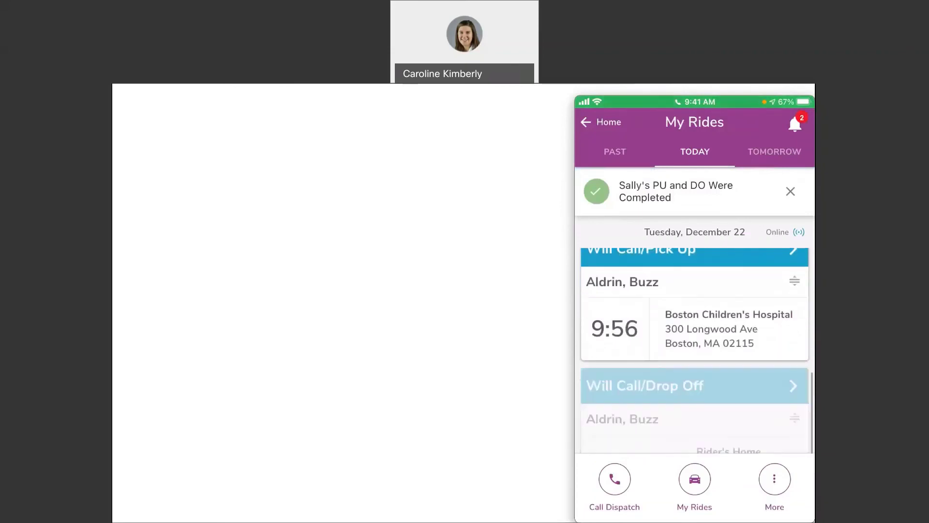
{"action": "scroll", "coordinate": [694, 350], "scroll_direction": "down", "scroll_amount": 2}
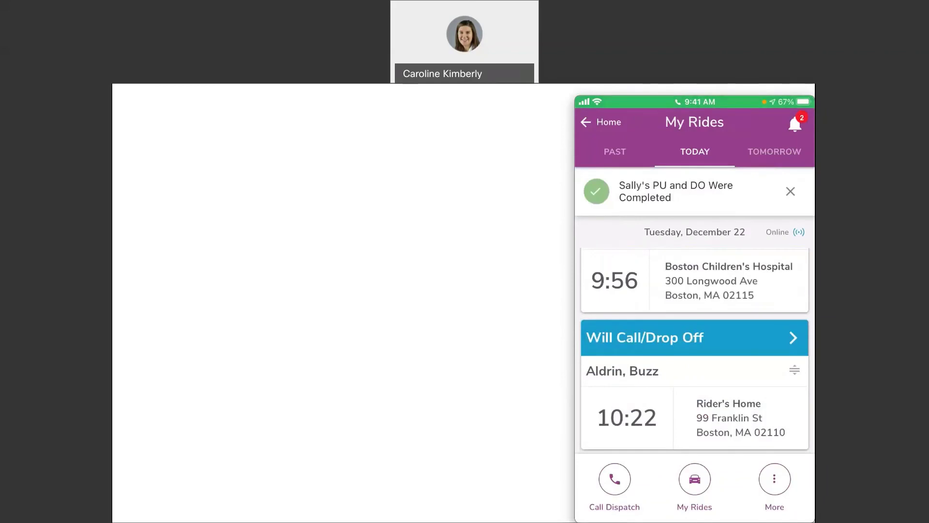
{"action": "scroll", "coordinate": [695, 349], "scroll_direction": "up", "scroll_amount": 3}
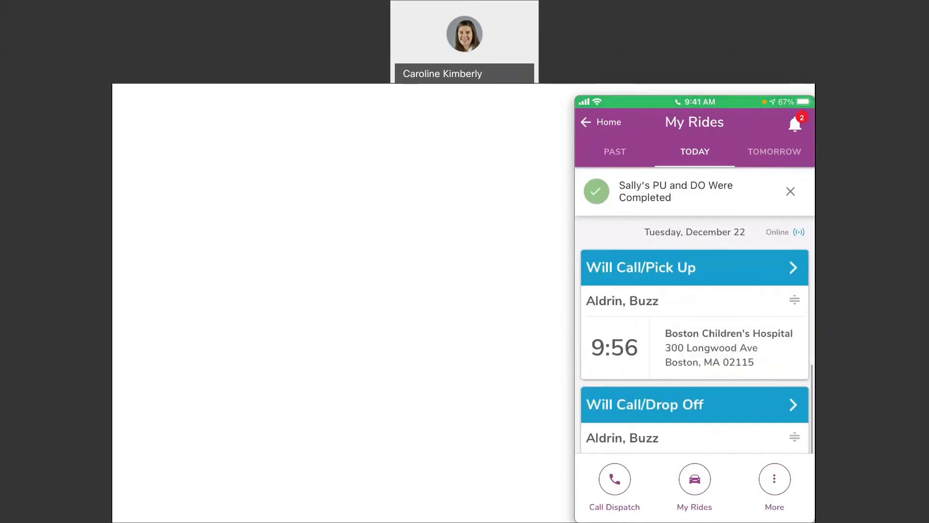
{"action": "scroll", "coordinate": [694, 348], "scroll_direction": "down", "scroll_amount": 1}
{"action": "scroll", "coordinate": [694, 349], "scroll_direction": "up", "scroll_amount": 2}
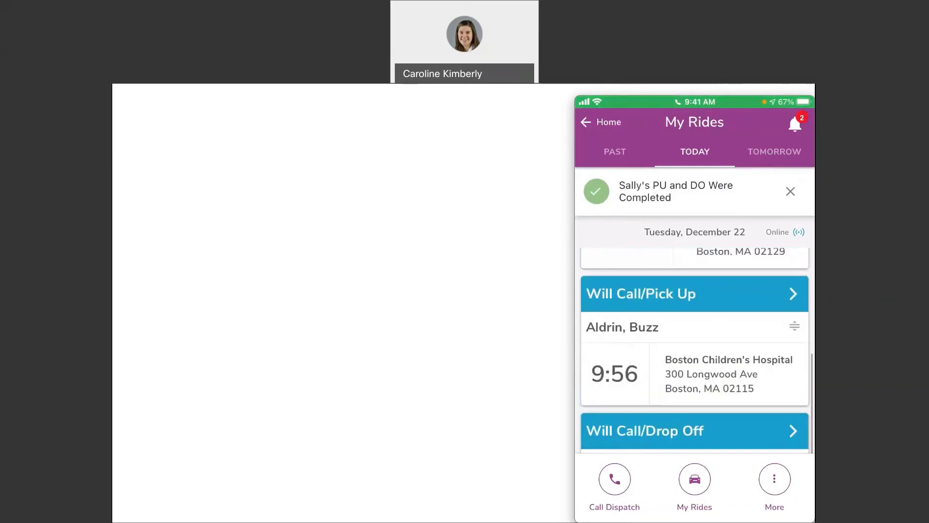
{"action": "left_click", "coordinate": [694, 293]}
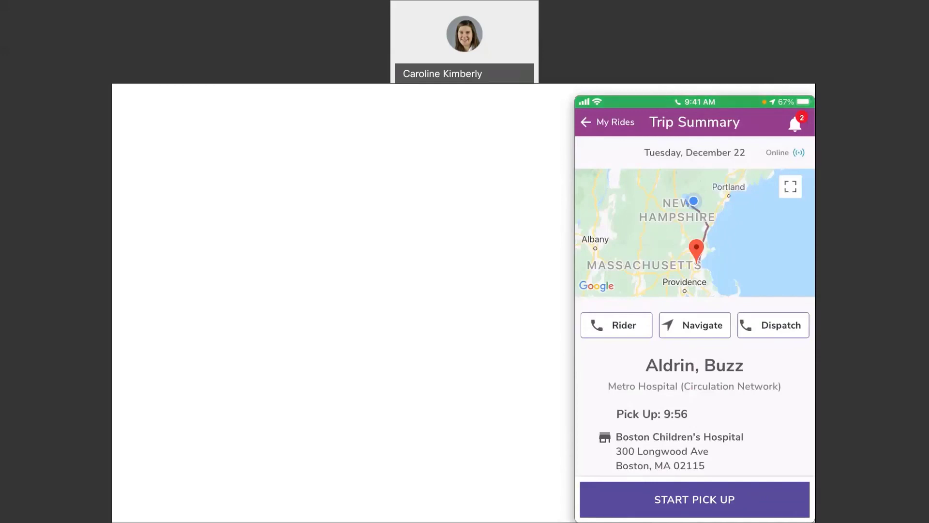
{"action": "left_click", "coordinate": [607, 122]}
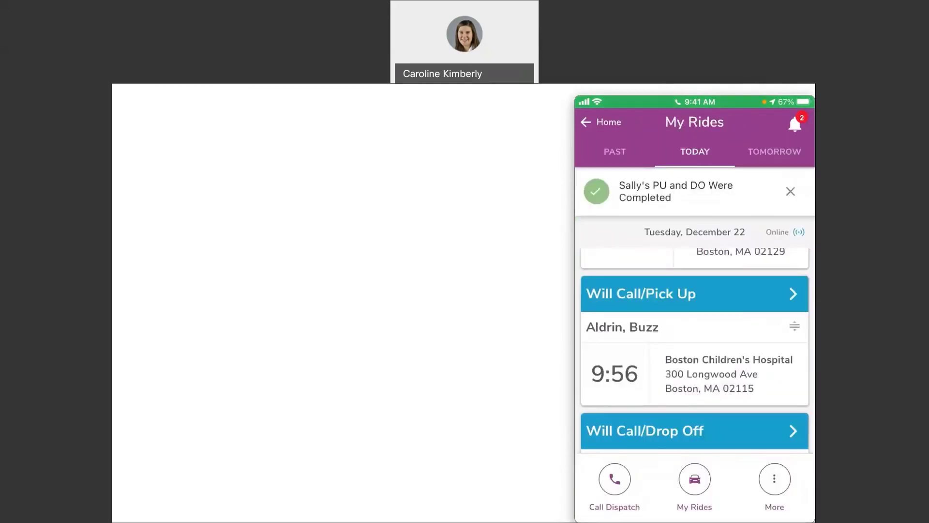
{"action": "scroll", "coordinate": [694, 341], "scroll_direction": "up", "scroll_amount": 1}
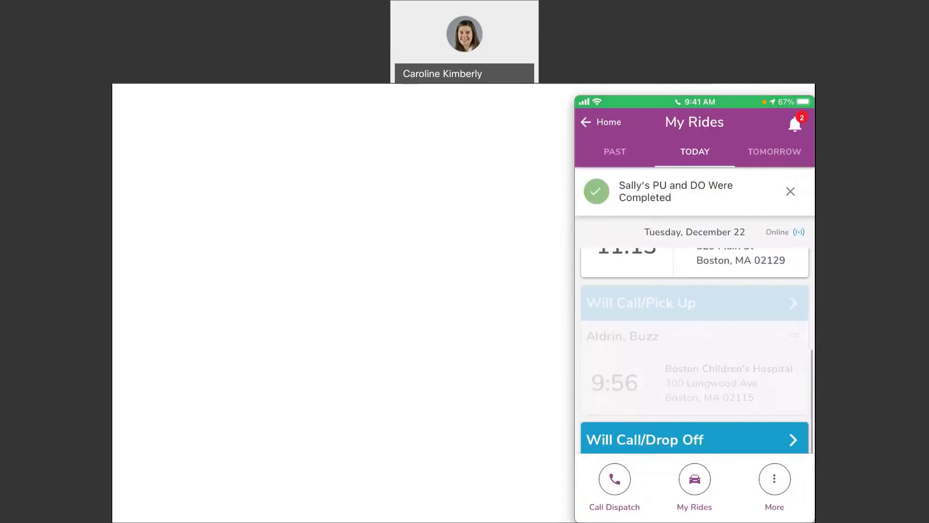
{"action": "scroll", "coordinate": [695, 350], "scroll_direction": "up", "scroll_amount": 5}
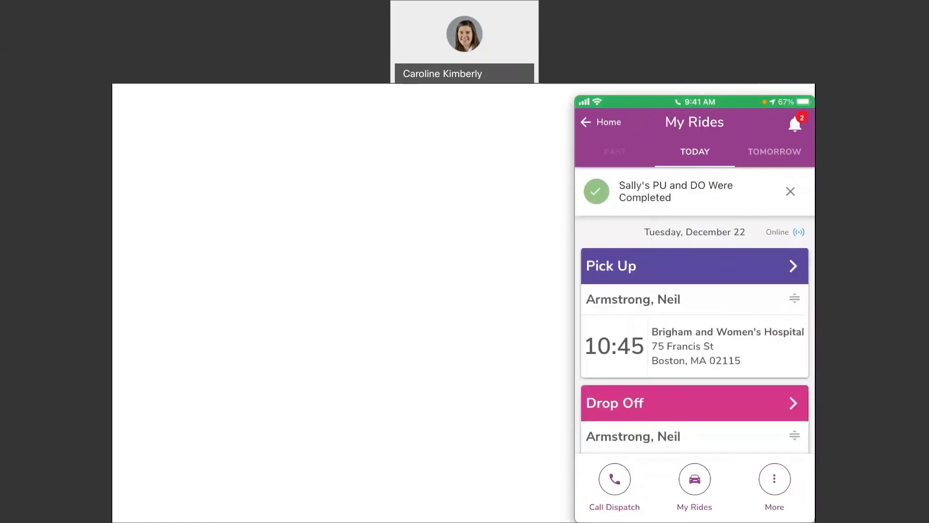
Switch My Rides to PAST and scroll through today's completed pick-up and drop-off cards
{"action": "left_click", "coordinate": [614, 151]}
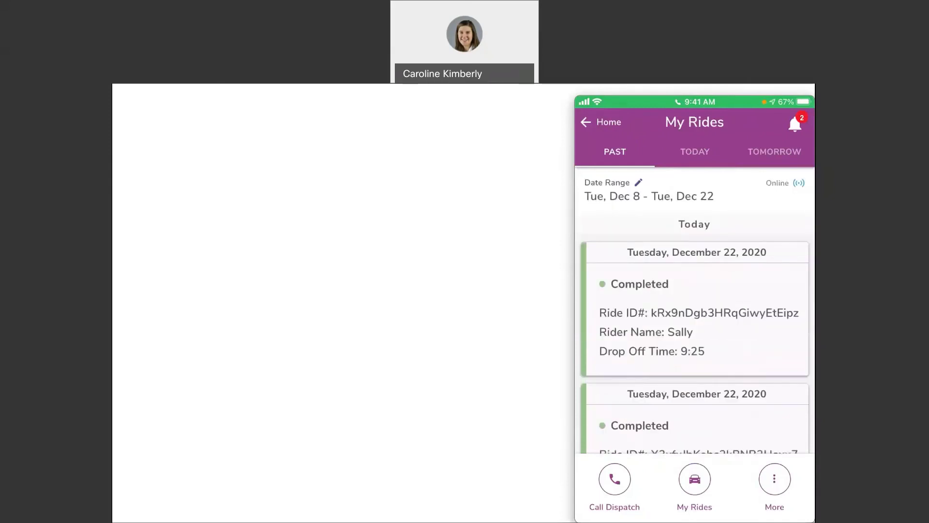
{"action": "scroll", "coordinate": [694, 339], "scroll_direction": "down", "scroll_amount": 3}
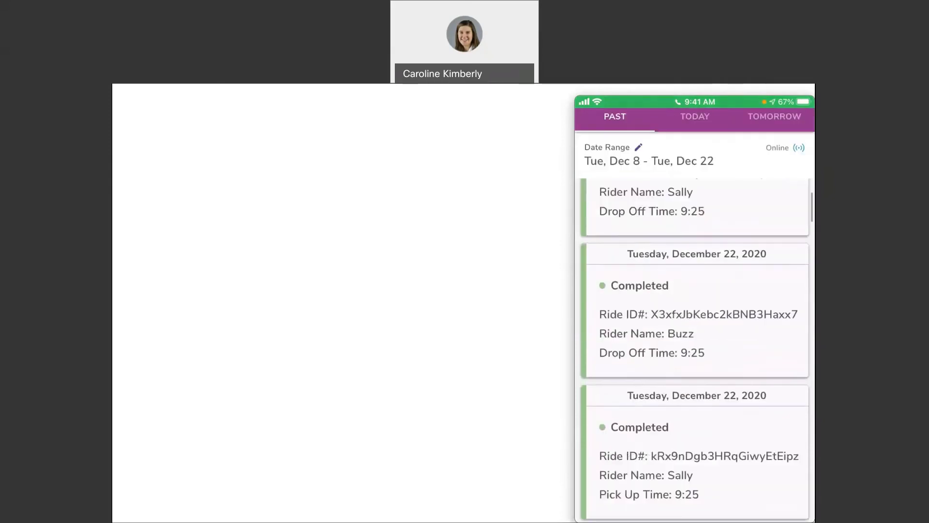
{"action": "scroll", "coordinate": [694, 339], "scroll_direction": "down", "scroll_amount": 5}
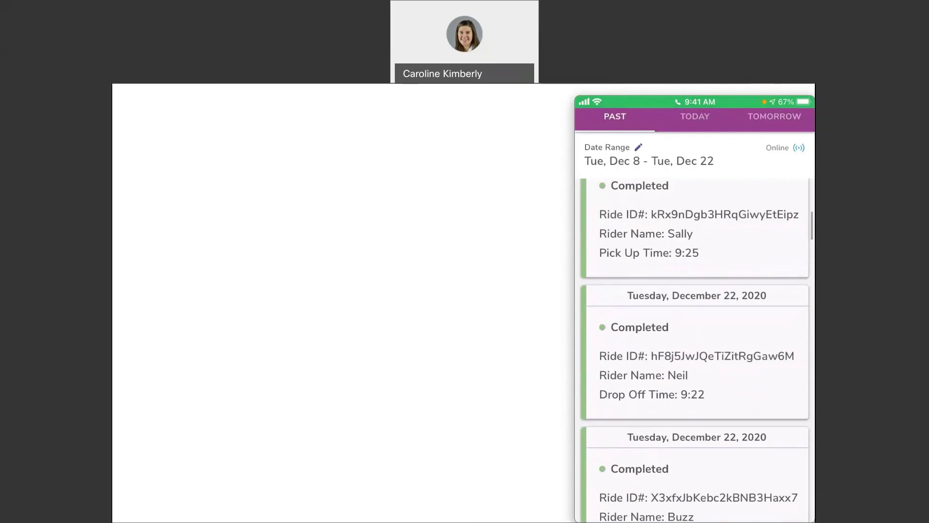
{"action": "scroll", "coordinate": [695, 338], "scroll_direction": "down", "scroll_amount": 2}
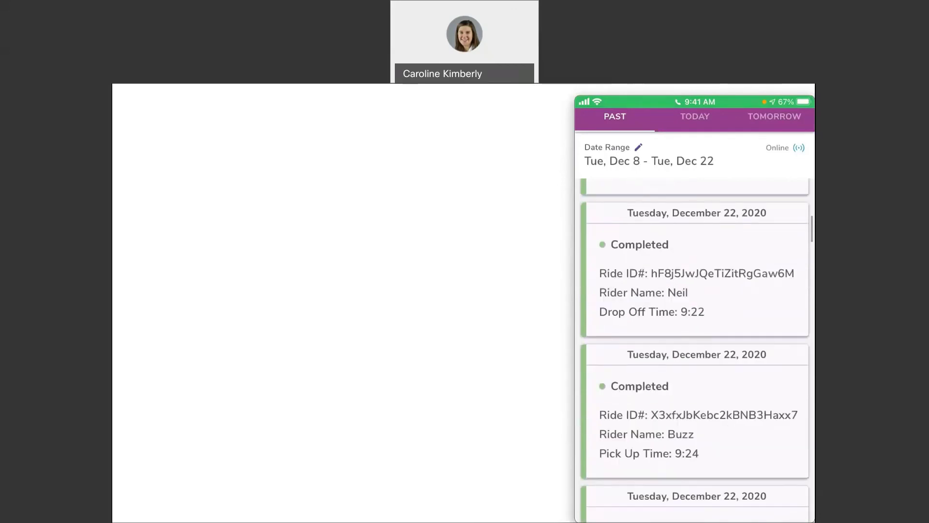
Open the Date Range editor for the past rides list
{"action": "left_click", "coordinate": [639, 147]}
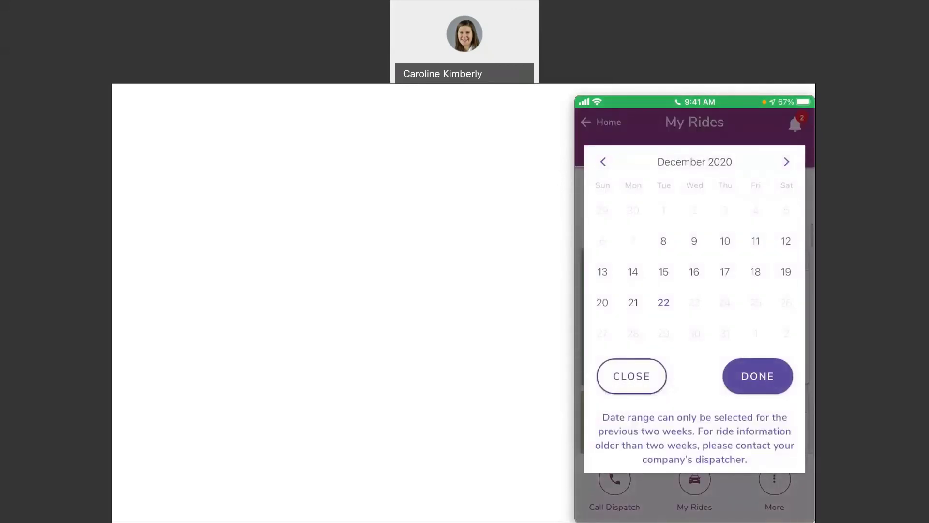